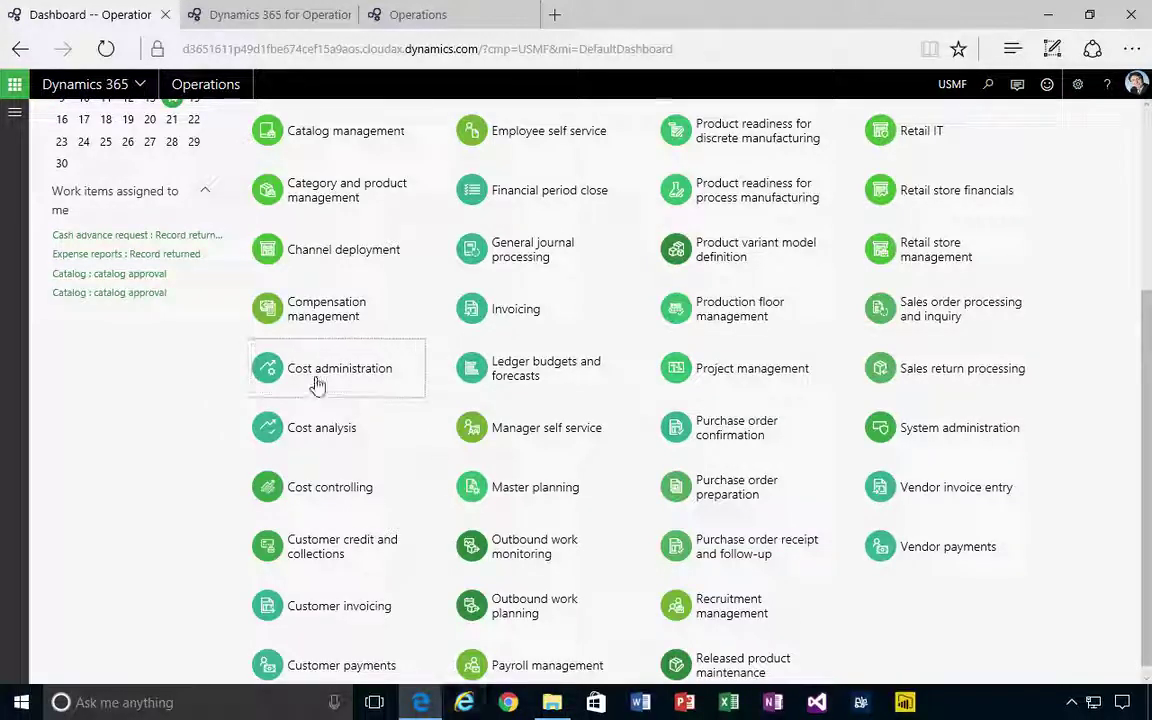
# - Go from the workspace dashboard through Released product maintenance to the All released products list
pyautogui.click(317, 384)
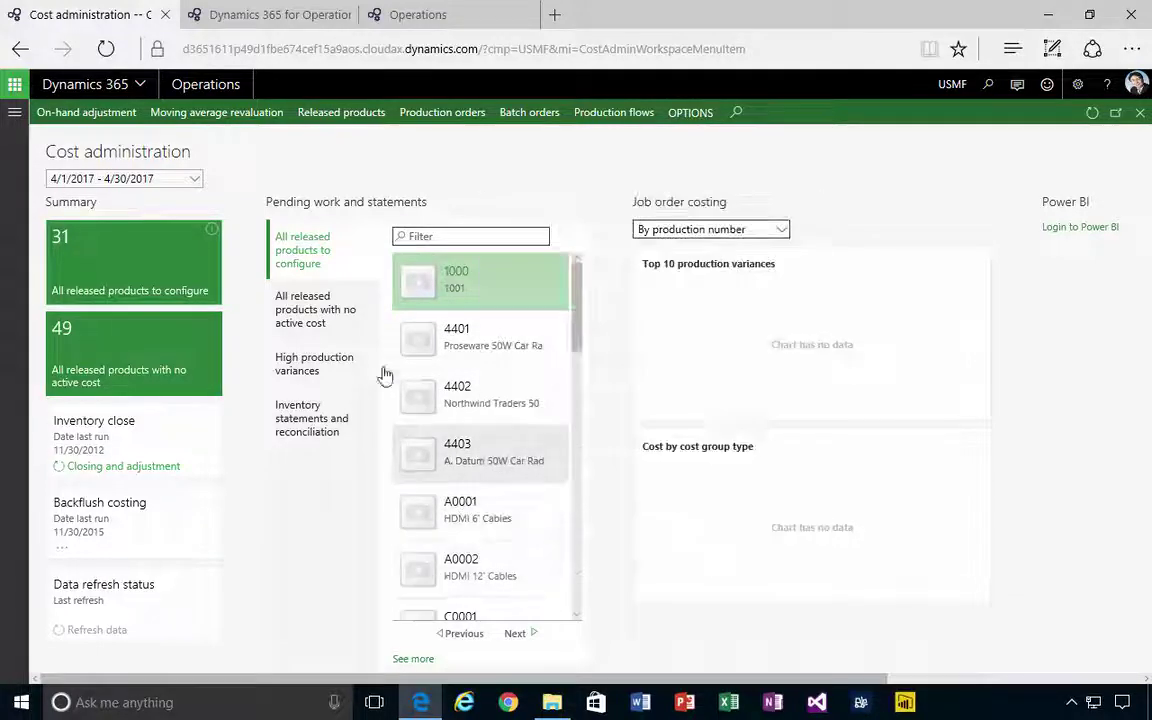
pyautogui.click(207, 85)
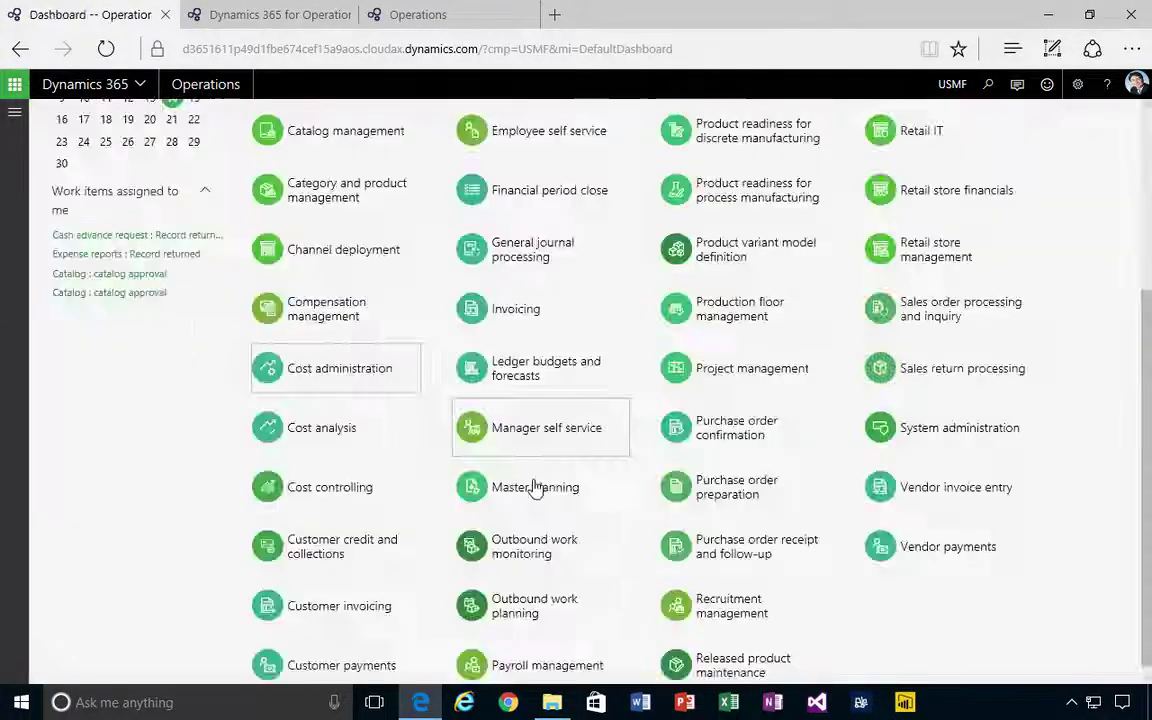
pyautogui.click(737, 668)
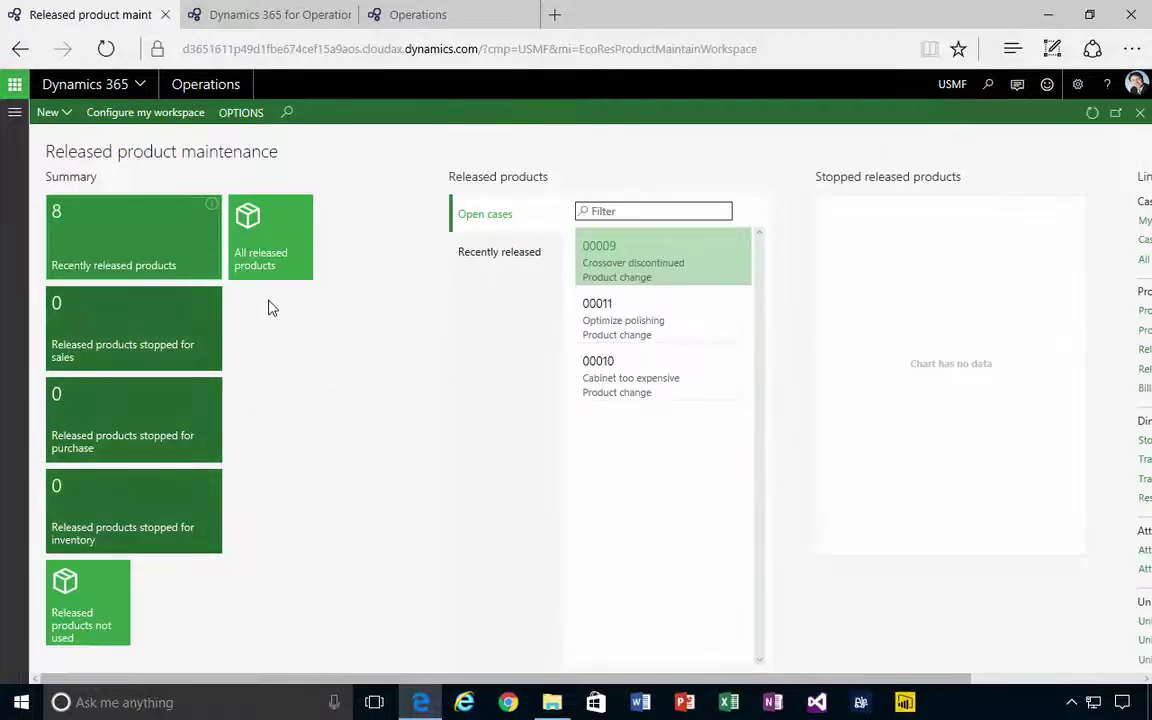
pyautogui.click(268, 255)
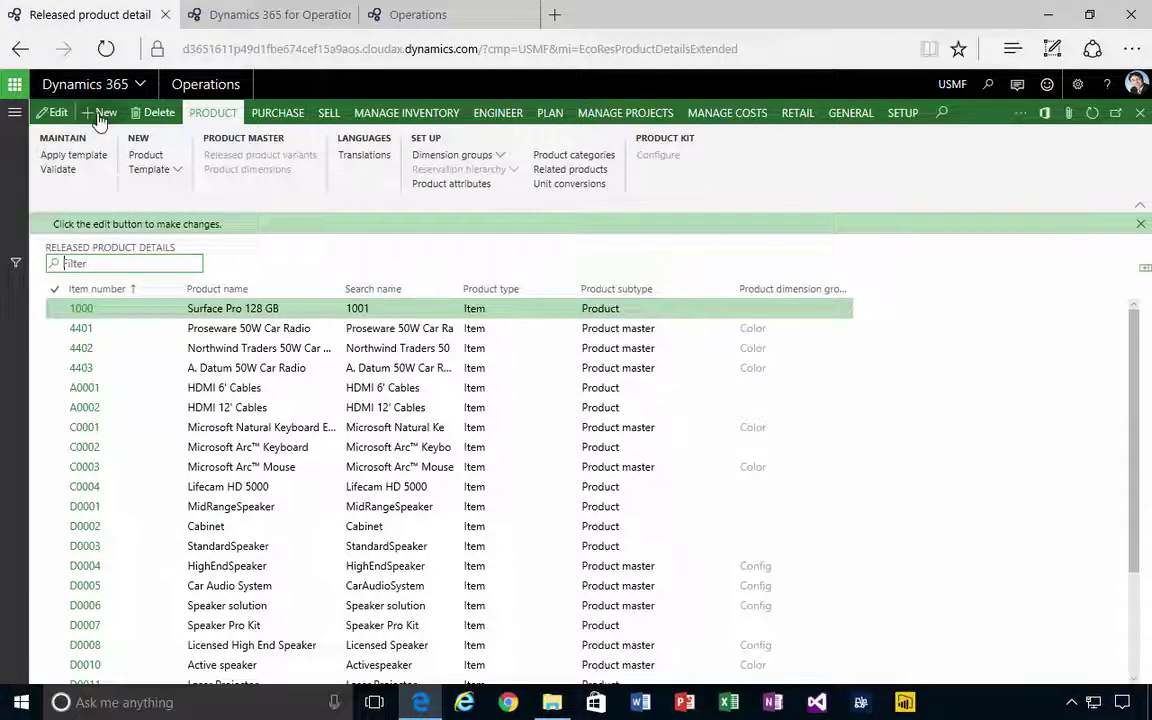
# - Start a new released product with product number X563 and product name X563
pyautogui.hotkey('alt', 'n')
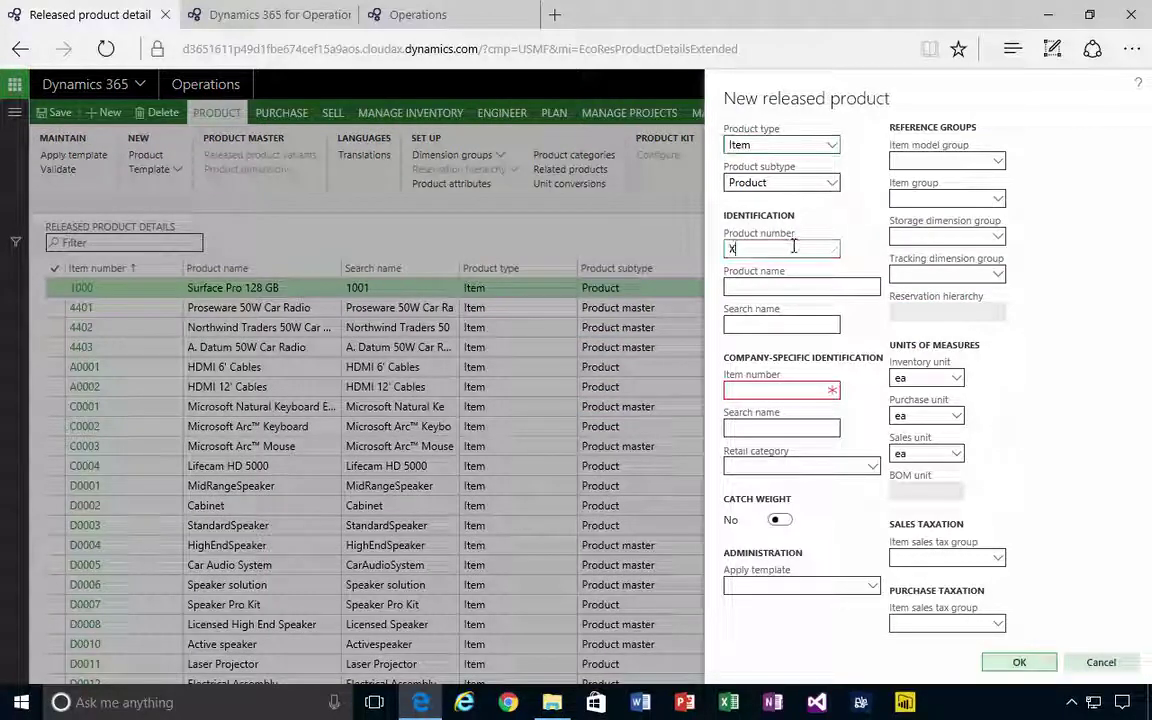
pyautogui.write('X56')
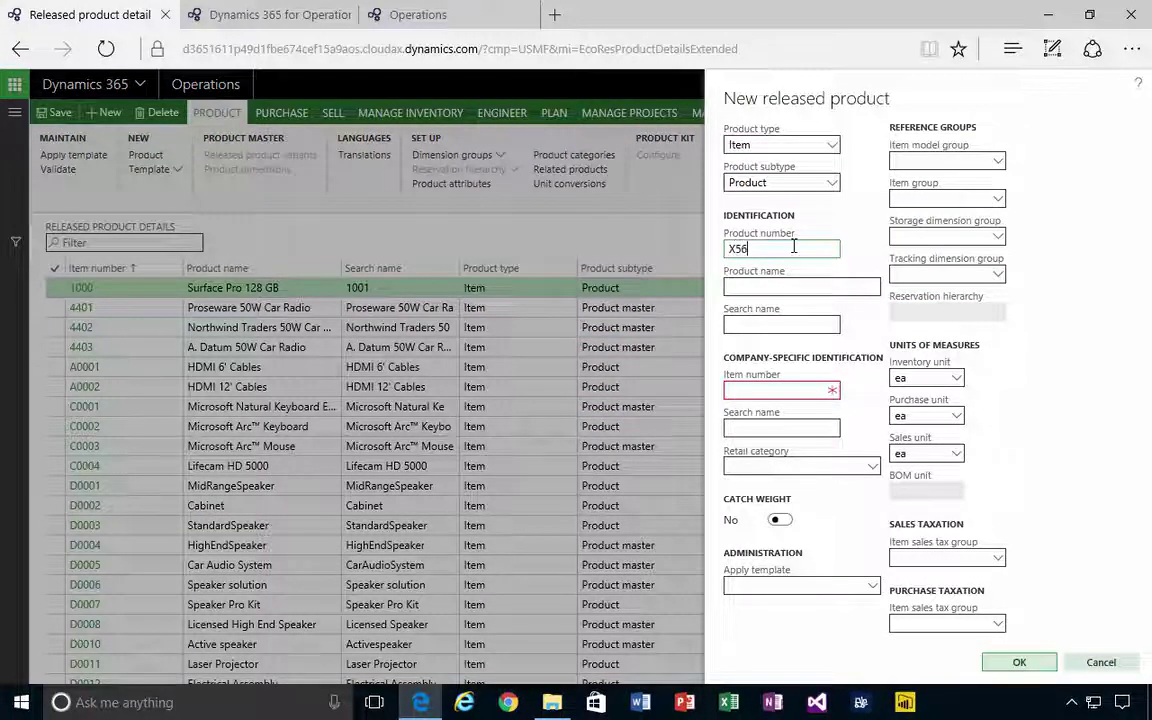
pyautogui.write('3')
pyautogui.press('Tab')
pyautogui.write('X56')
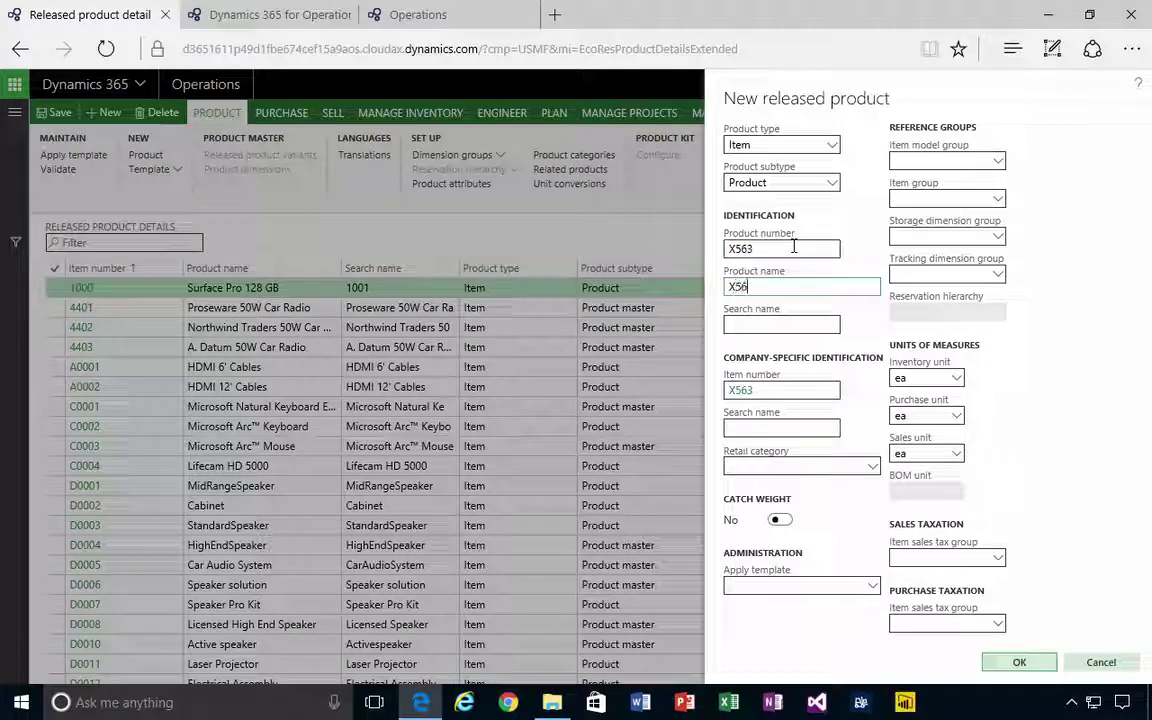
pyautogui.write('3')
pyautogui.press('Tab')
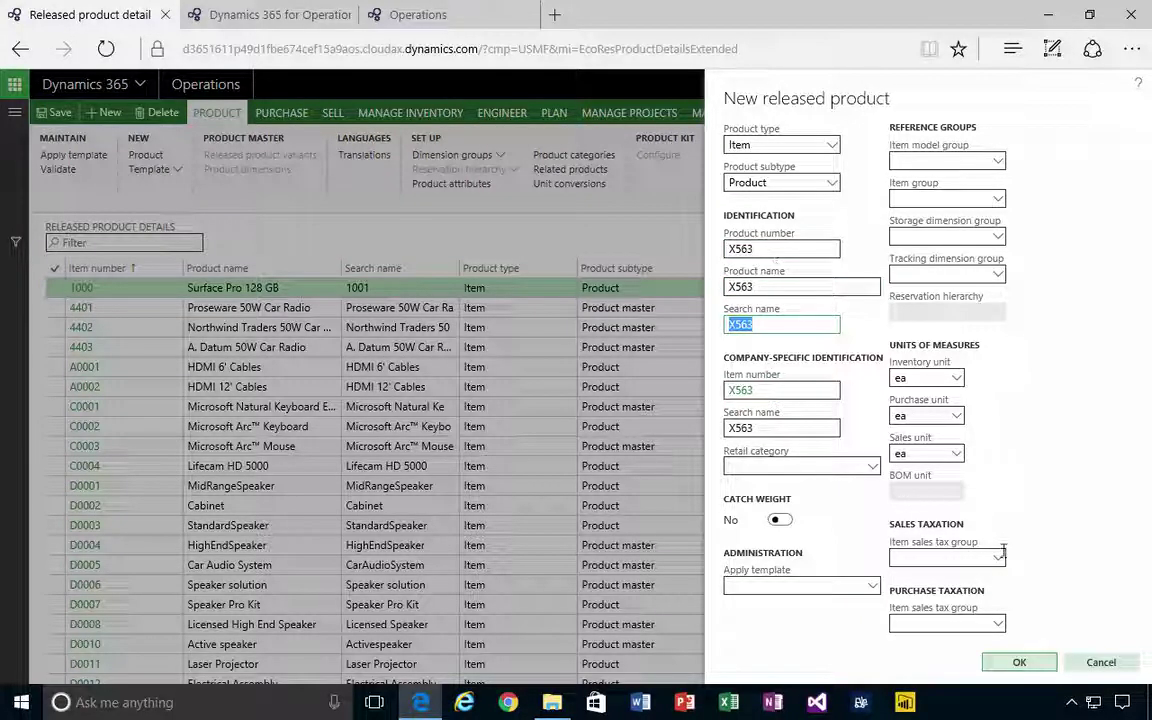
# - Apply the Basic Item template to the new product
pyautogui.click(867, 584)
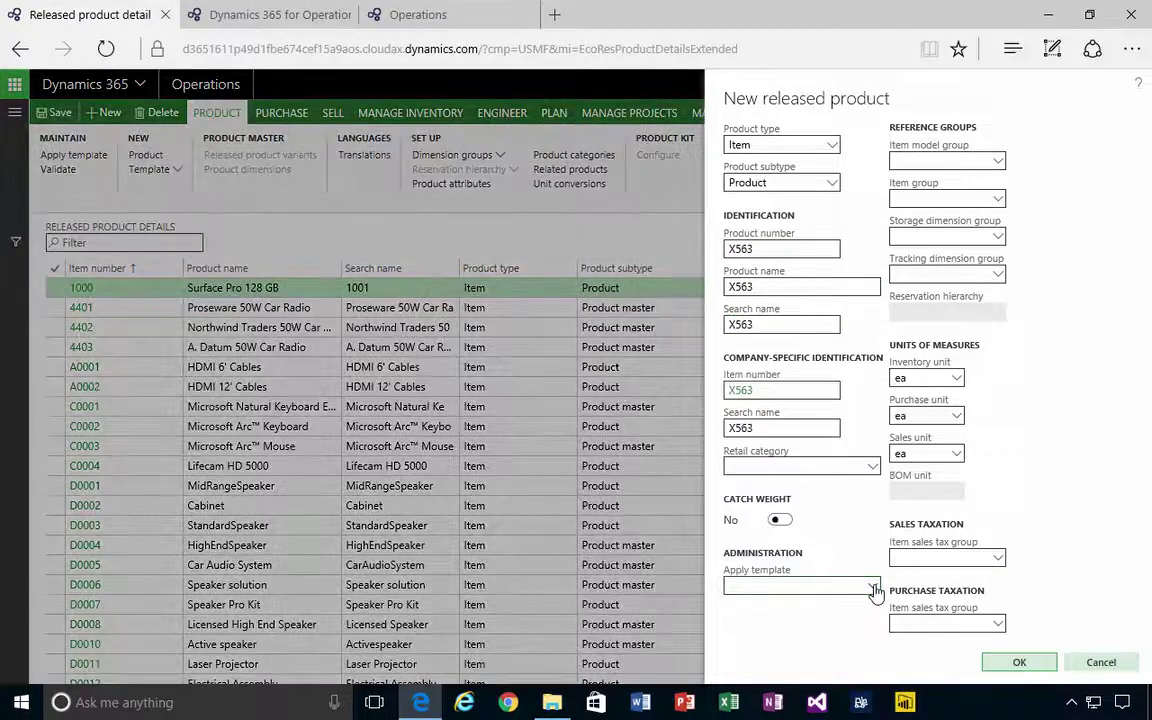
pyautogui.click(873, 588)
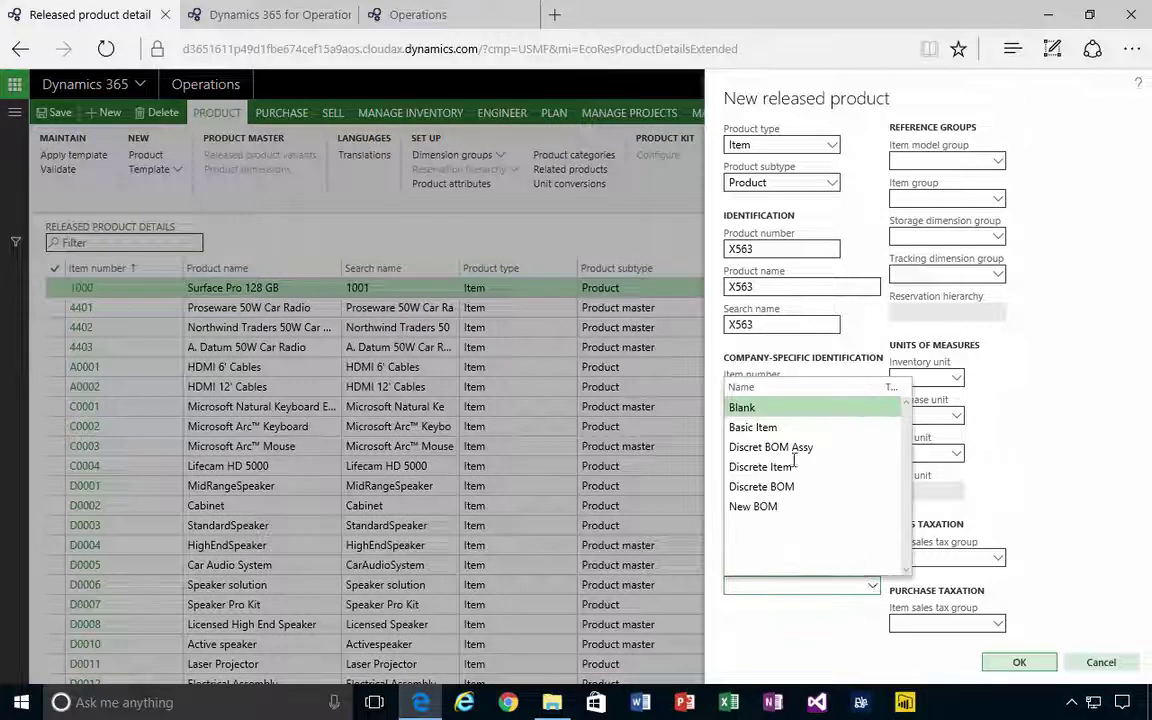
pyautogui.click(762, 427)
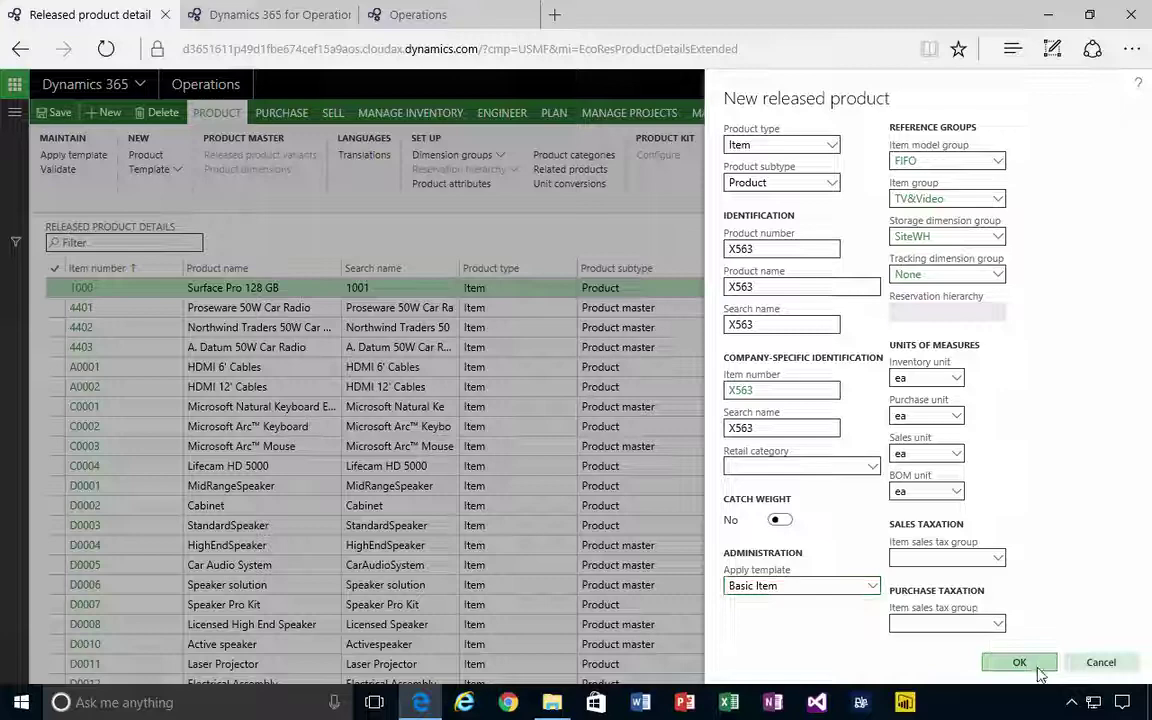
# - Create and save released product X563, then close its details form
pyautogui.click(1022, 664)
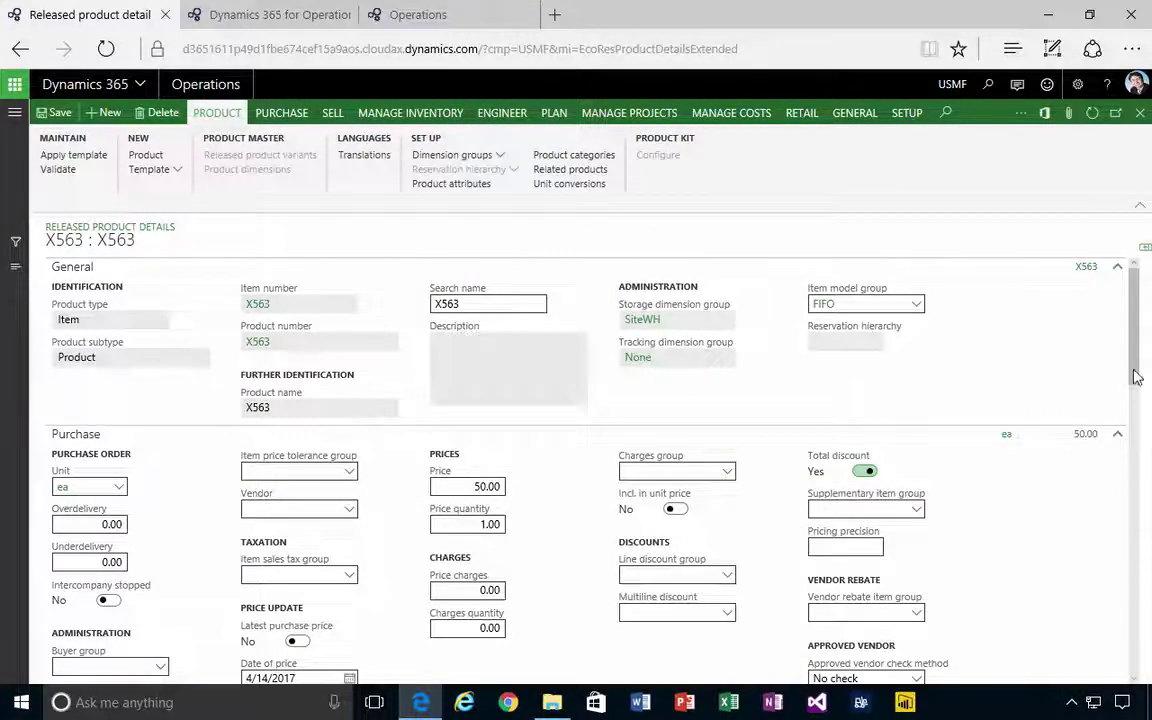
pyautogui.click(52, 112)
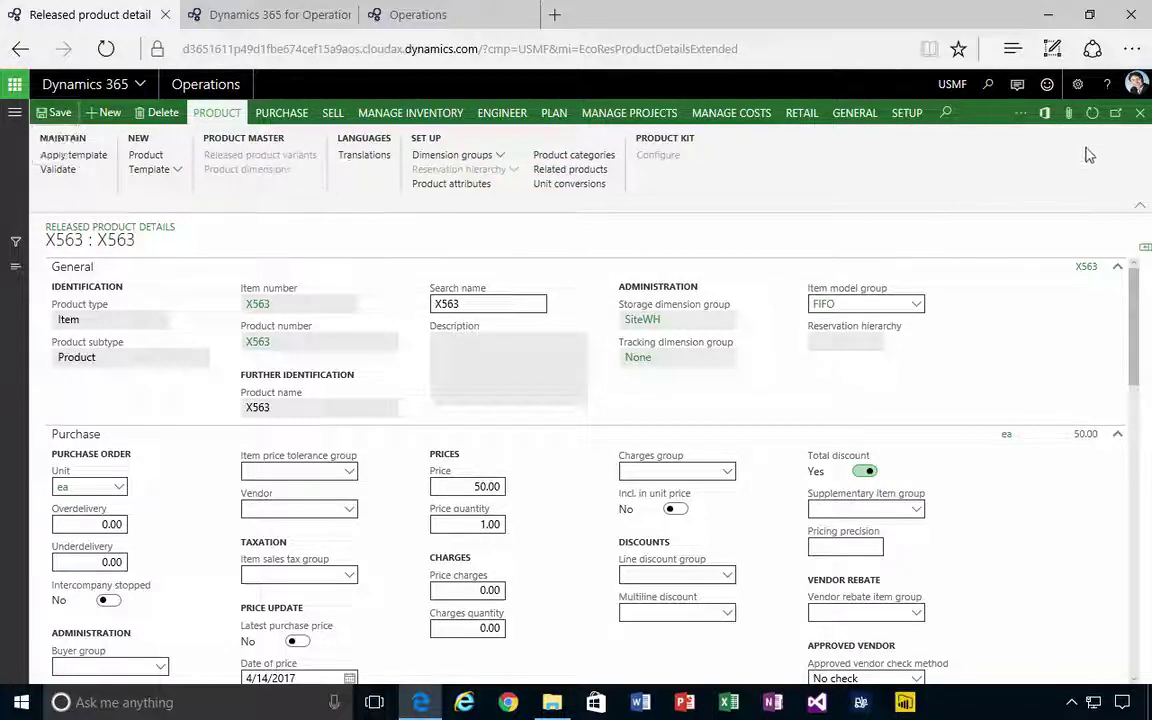
pyautogui.click(1139, 116)
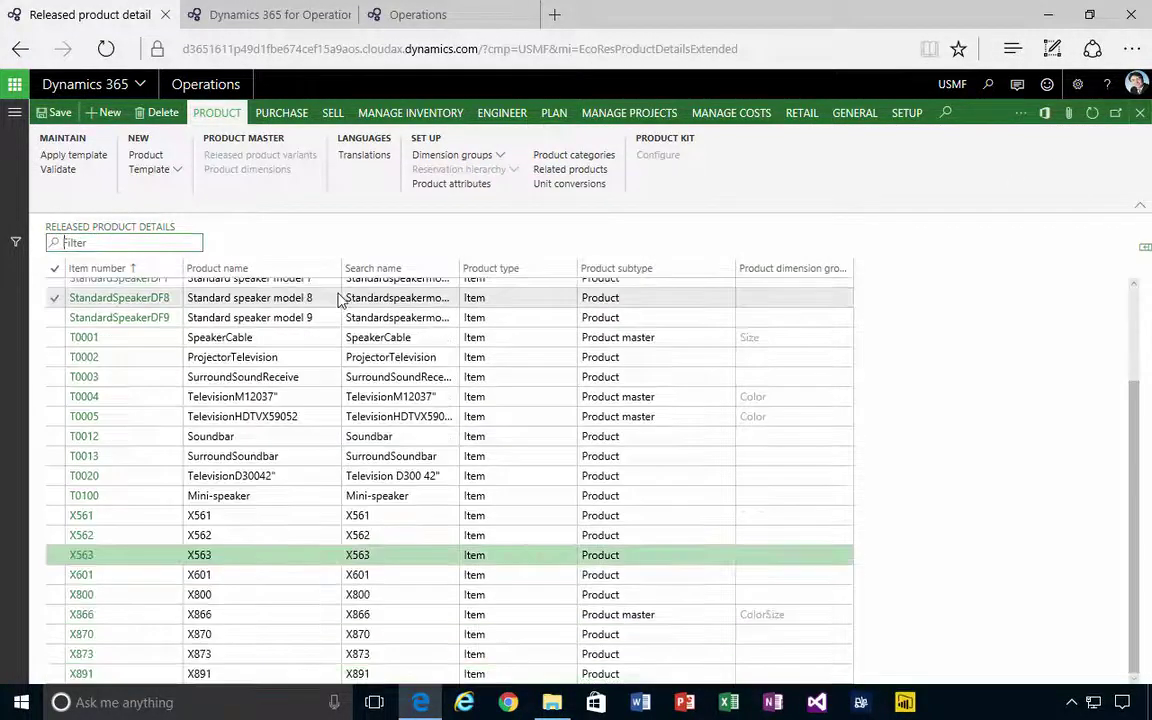
# - Reload the timed-out Cost administration session and refresh it to 32 products to configure and 50 without active cost
pyautogui.click(410, 20)
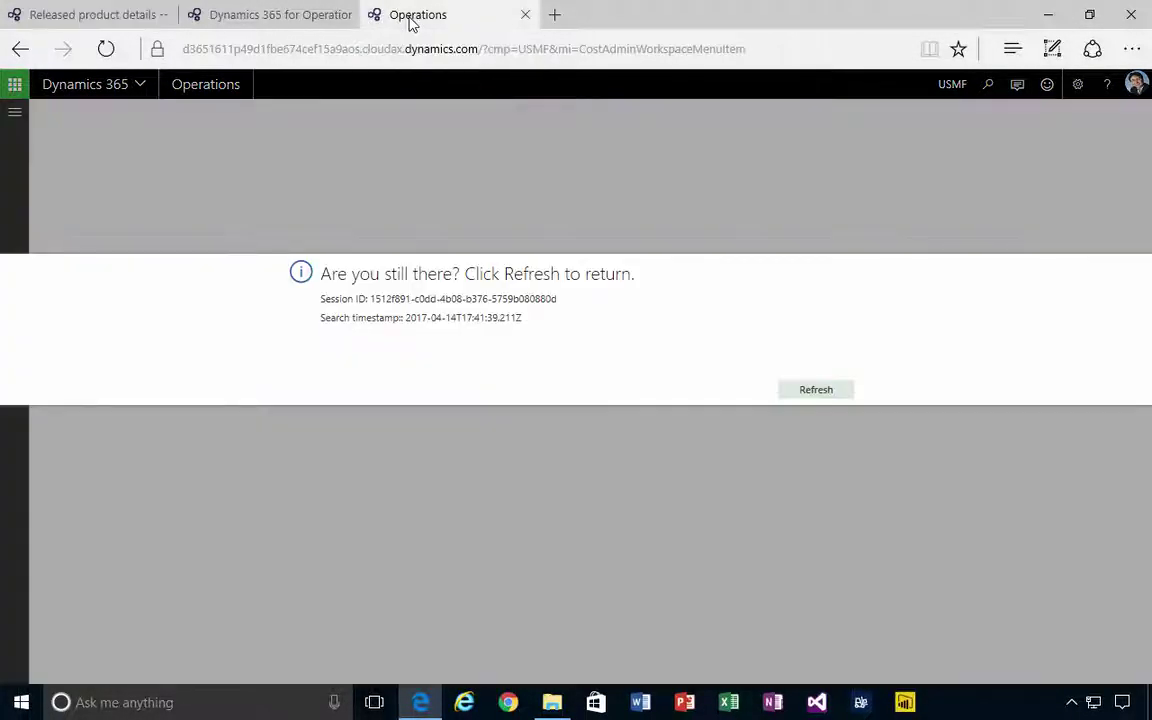
pyautogui.click(816, 389)
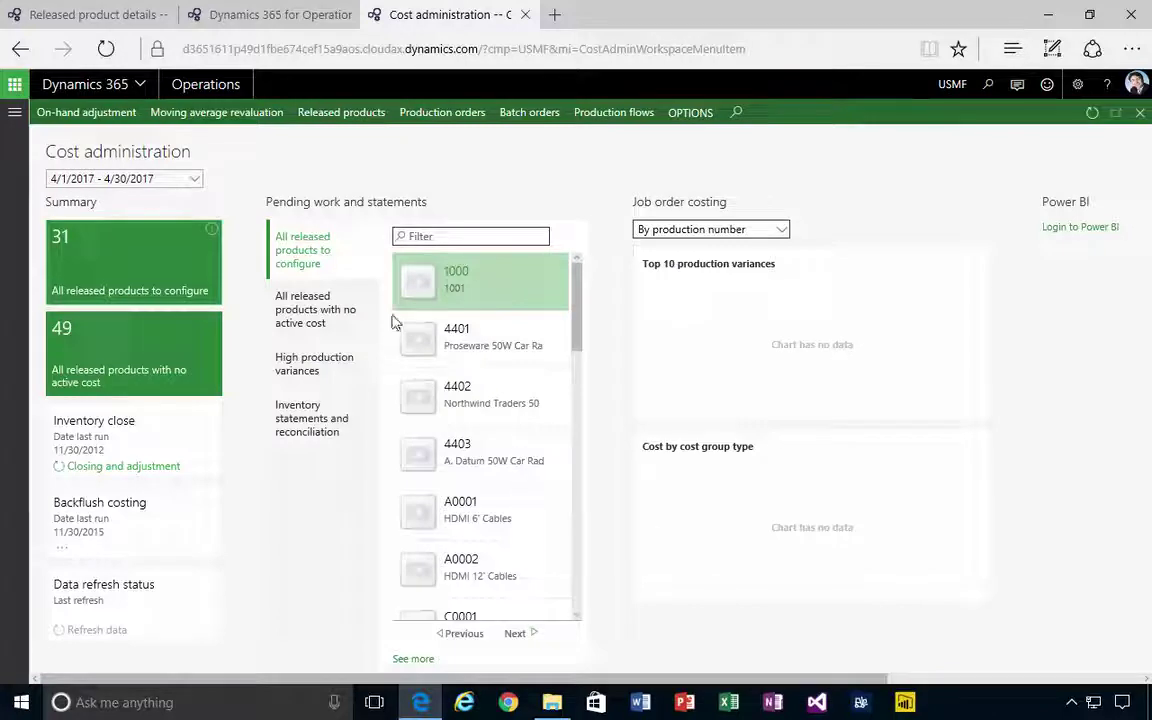
pyautogui.click(515, 634)
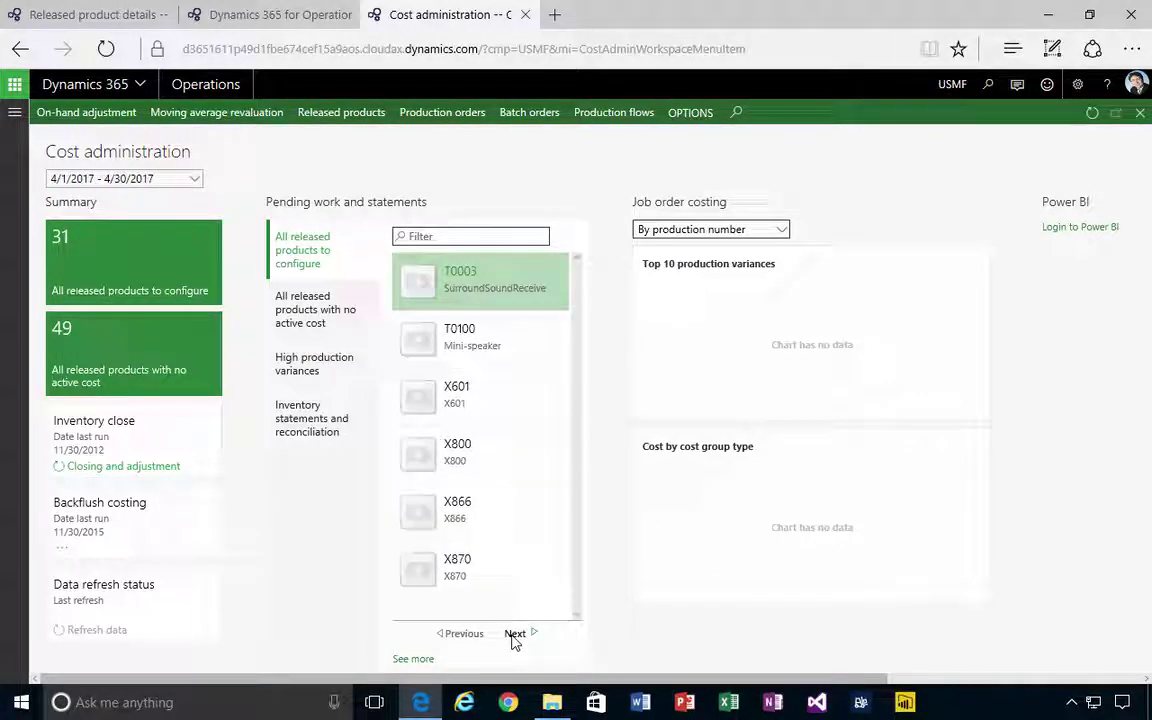
pyautogui.click(1092, 113)
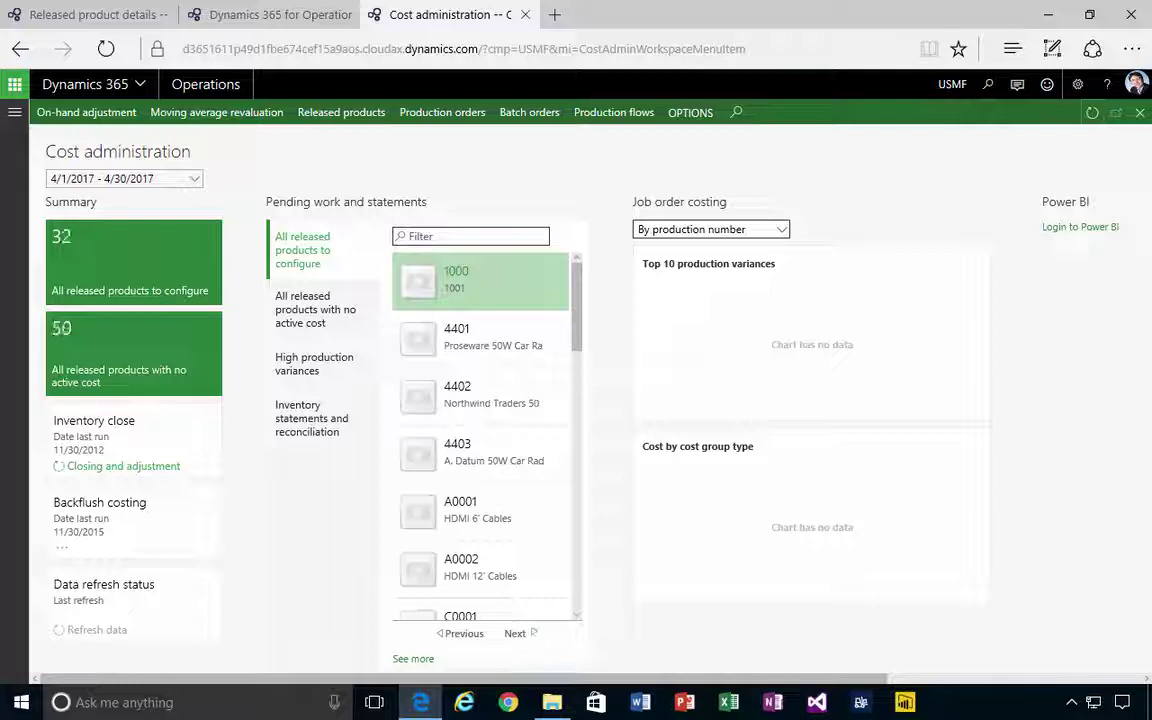
# - Page through the products to configure until X563 appears in the list
pyautogui.click(516, 634)
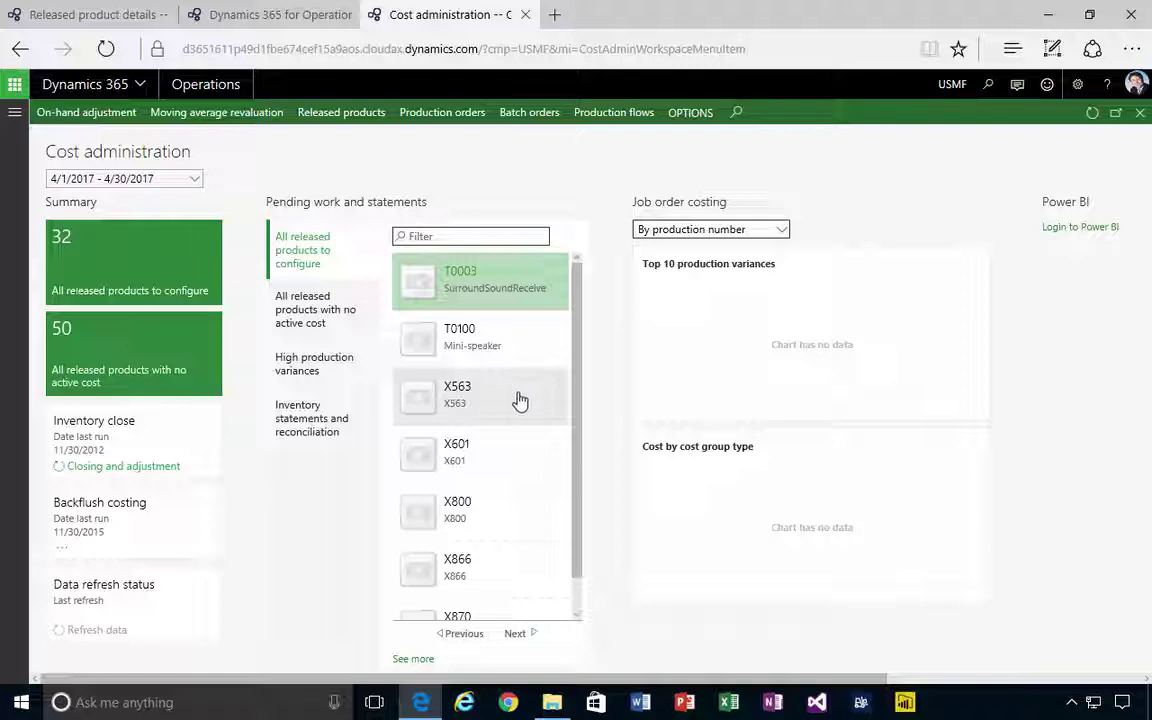
pyautogui.moveTo(520, 400)
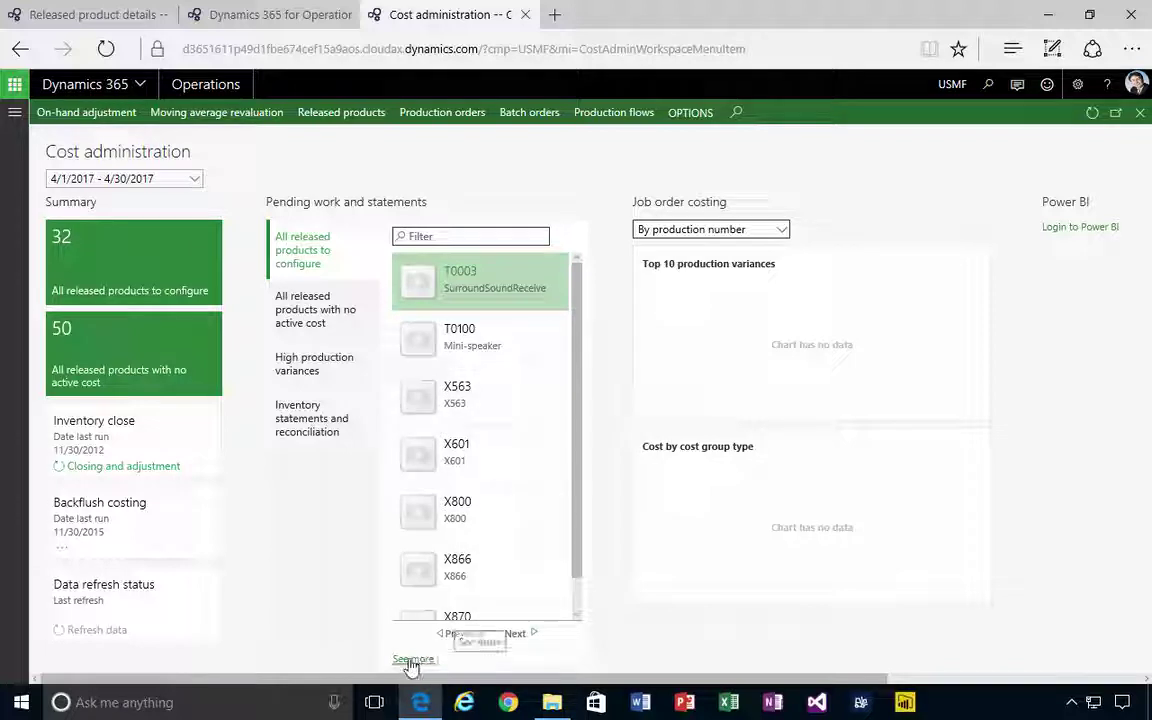
# - Filter the full products-to-configure list to X563, note its empty cost group, and return
pyautogui.click(216, 318)
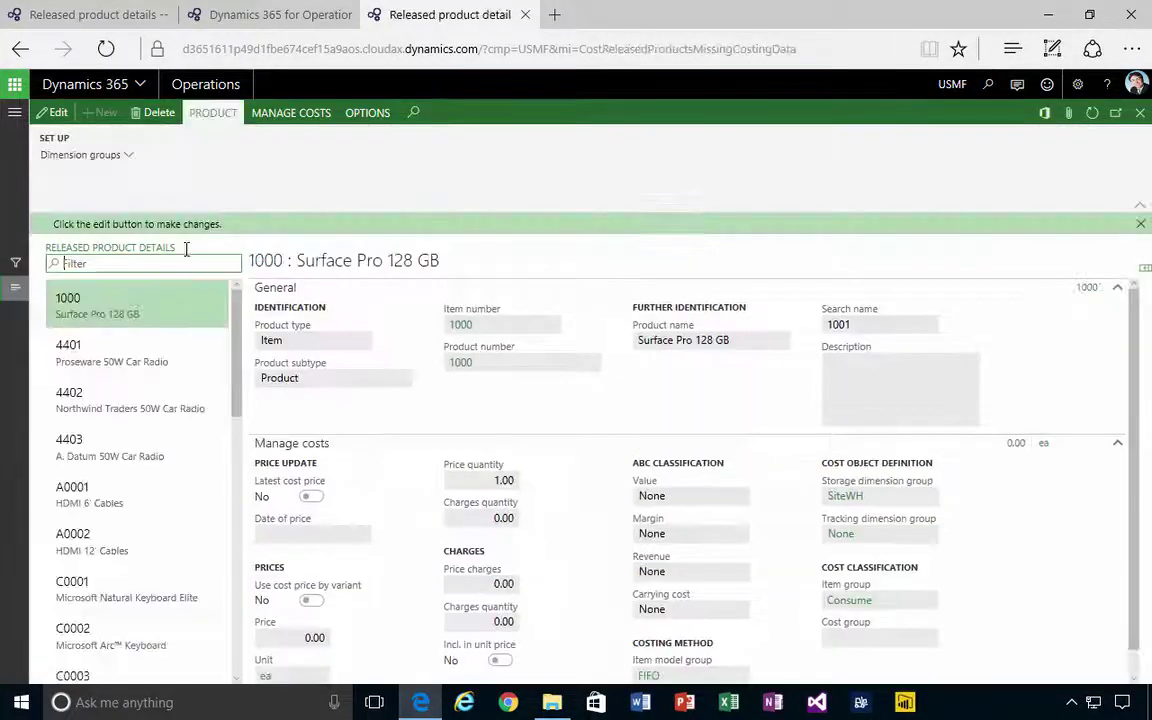
pyautogui.write('X')
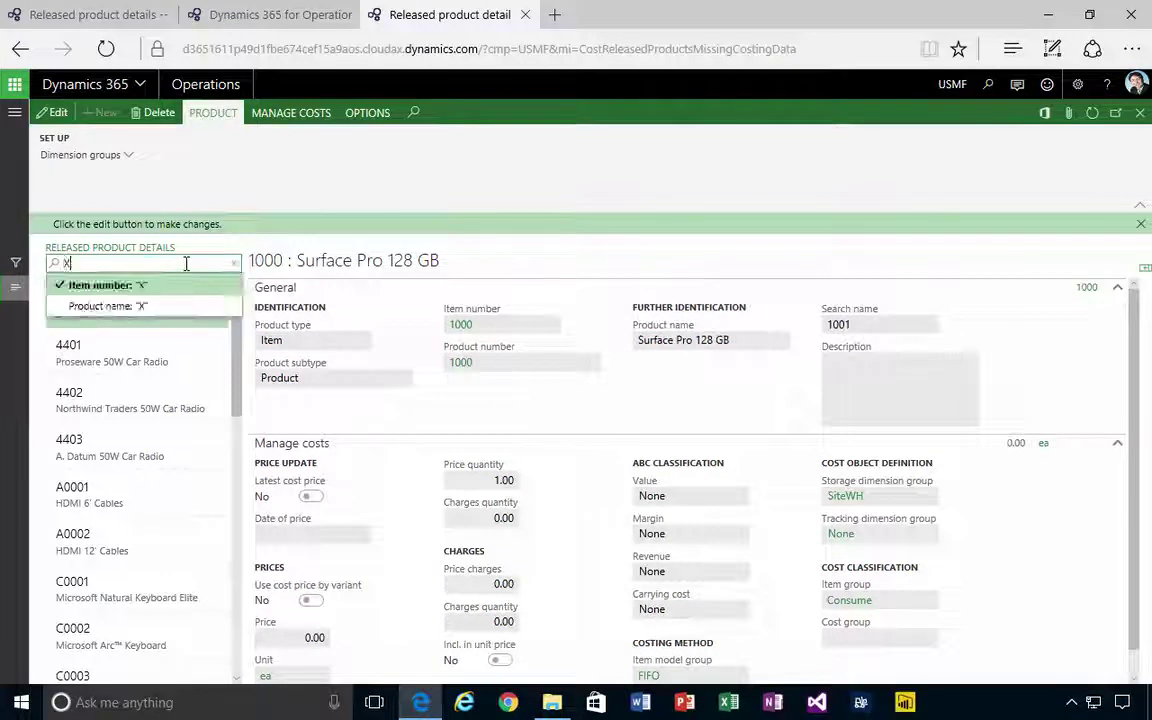
pyautogui.write('563')
pyautogui.press('Return')
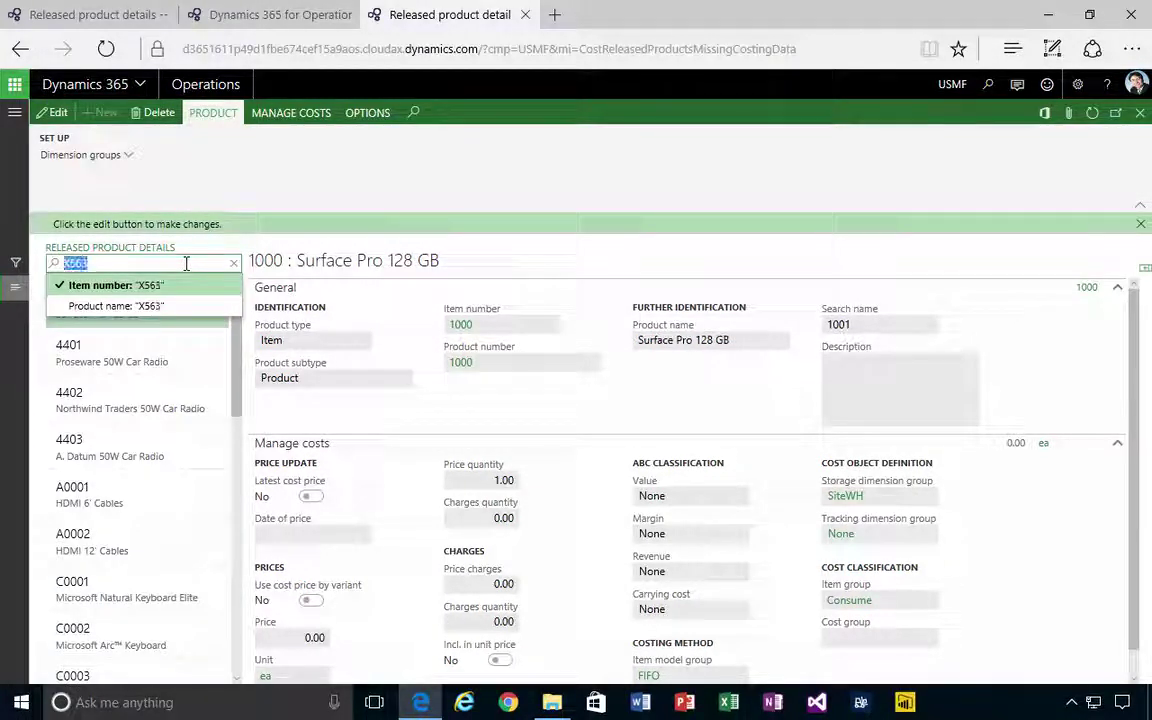
pyautogui.click(1139, 112)
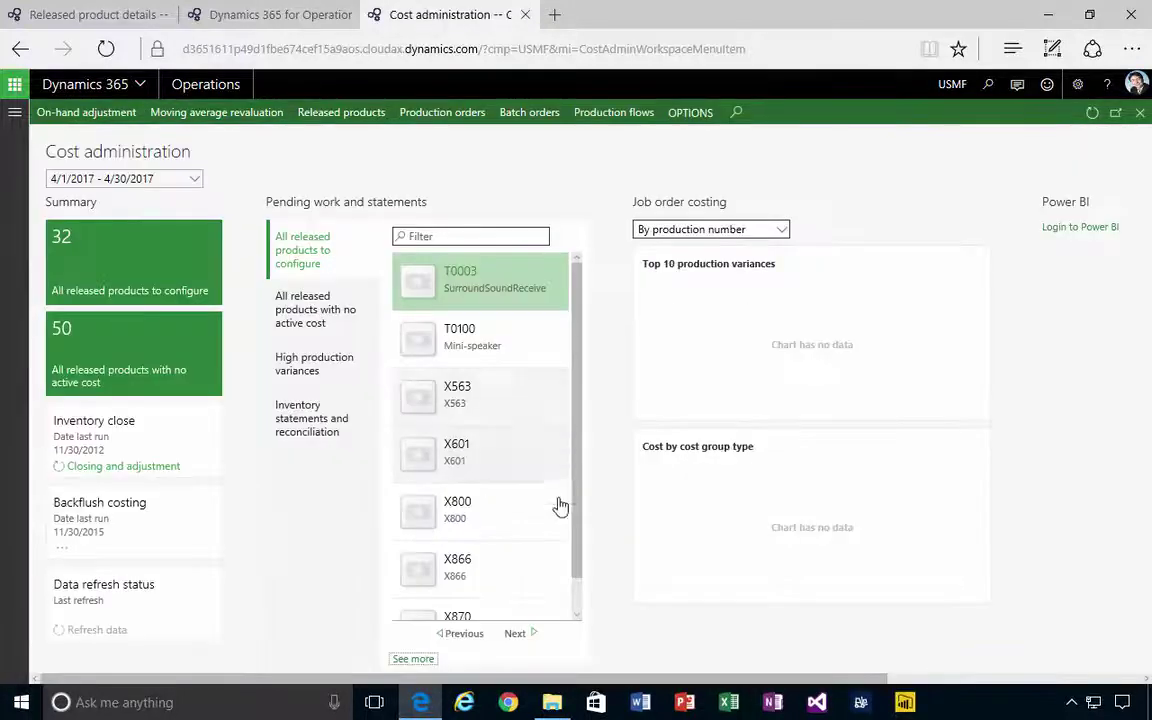
pyautogui.click(512, 634)
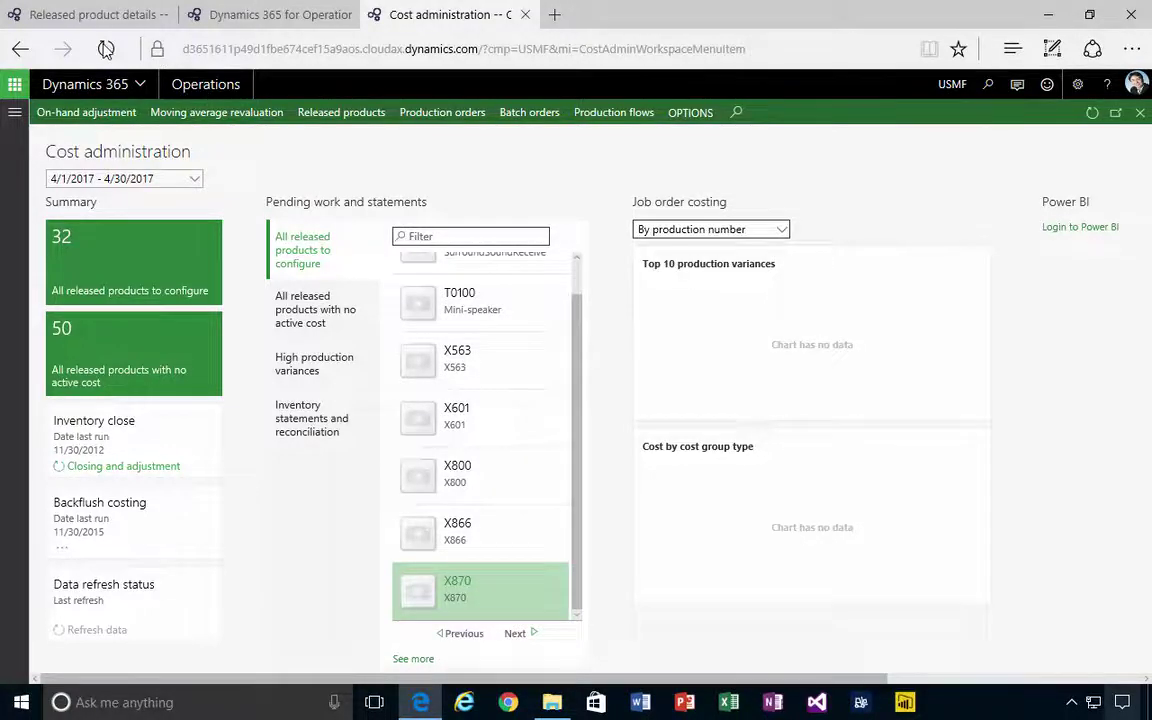
pyautogui.click(86, 14)
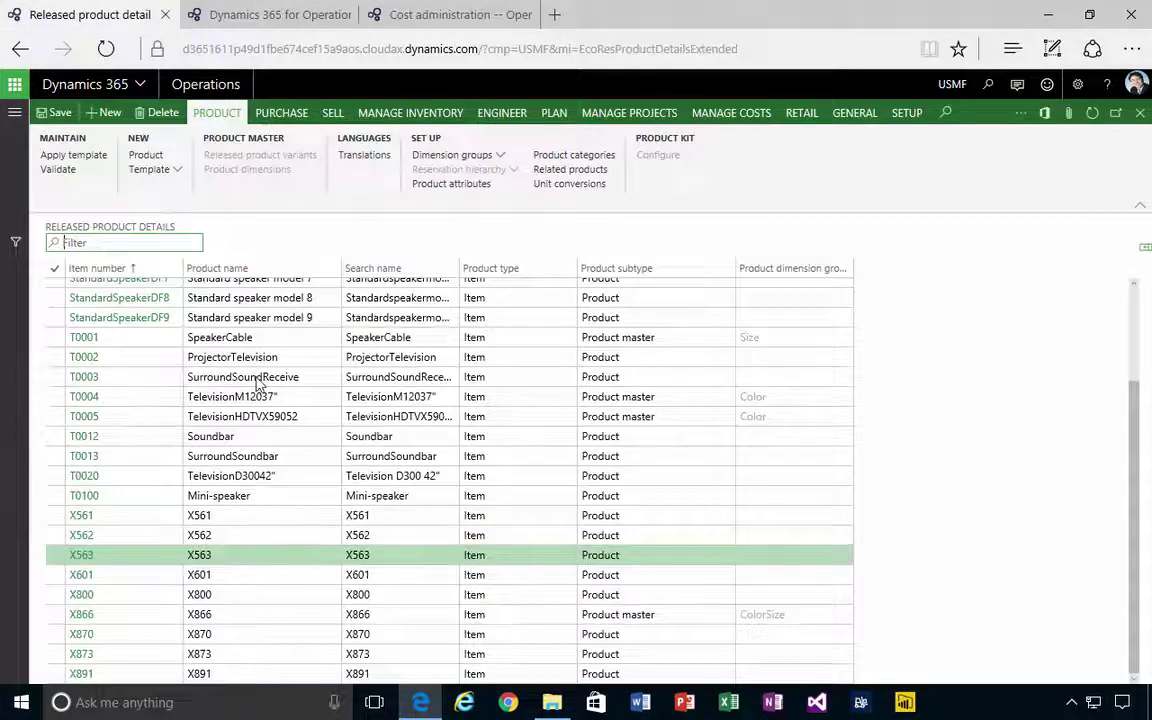
# - Assign cost group M9 to product X563 under Manage costs, save, and close the form
pyautogui.click(85, 556)
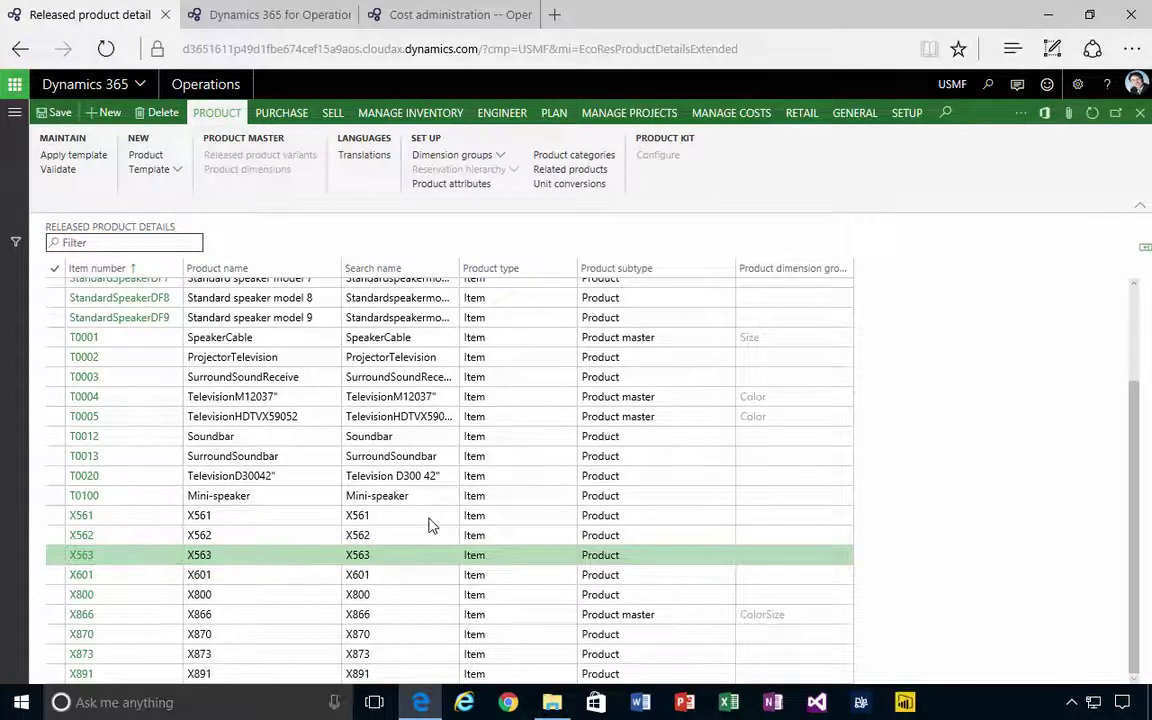
pyautogui.scroll(-6, 449, 529)
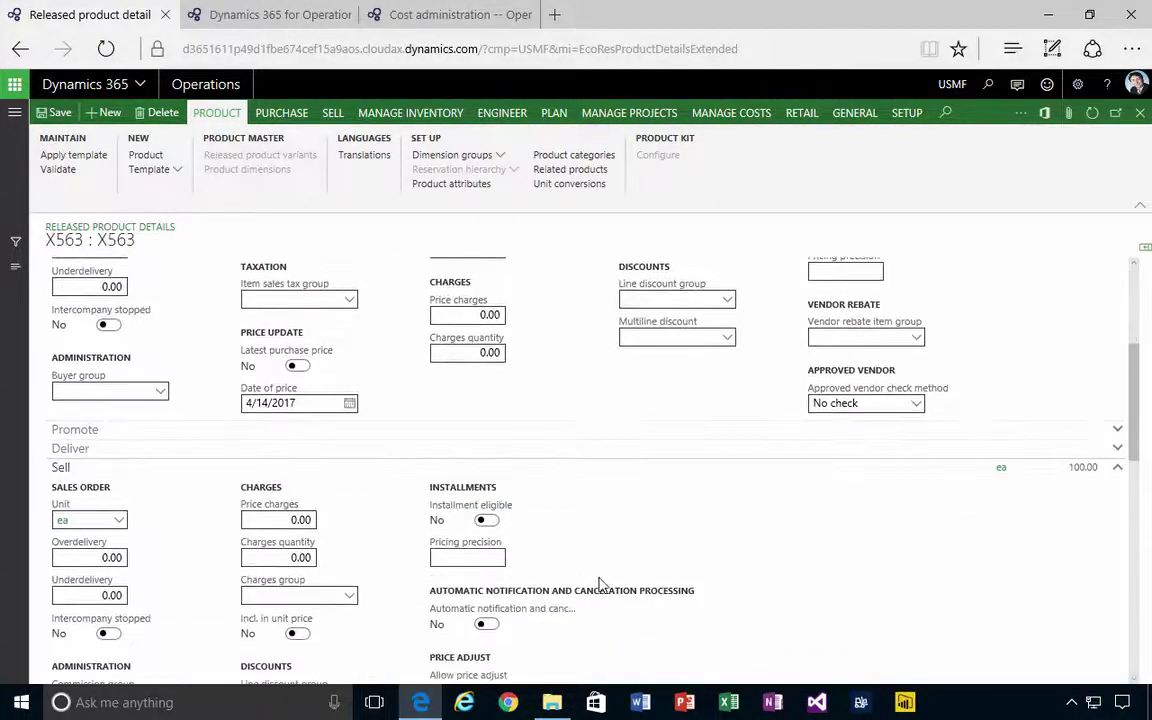
pyautogui.scroll(-10, 610, 572)
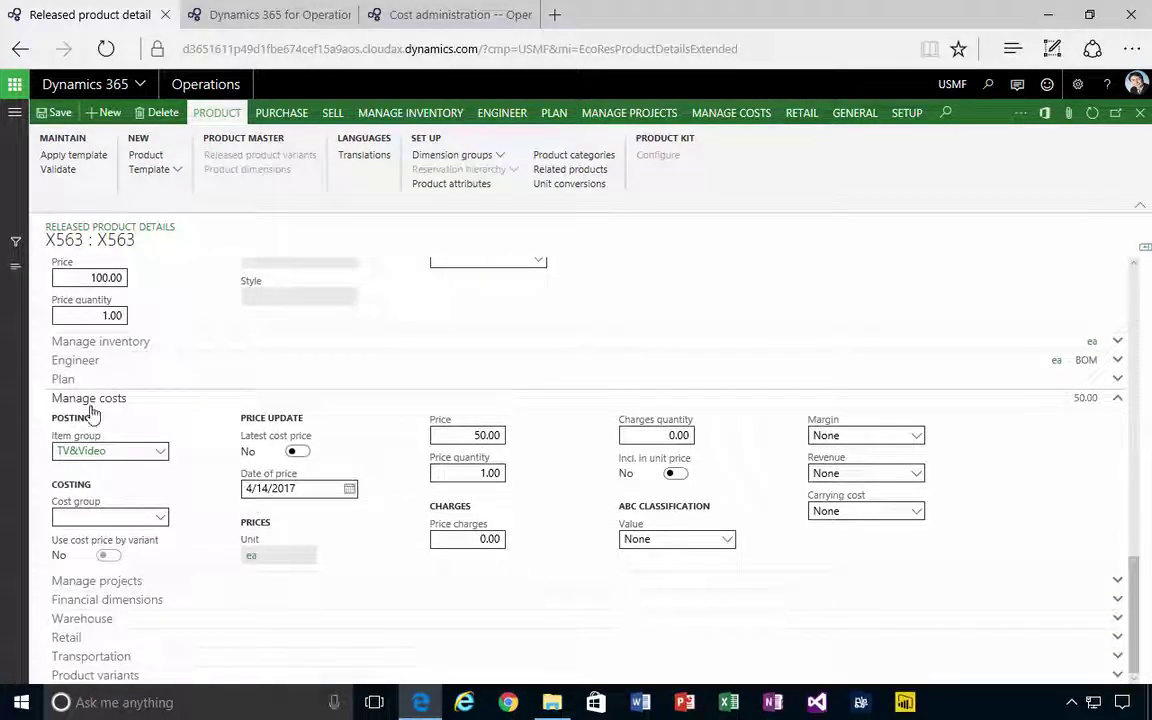
pyautogui.click(160, 519)
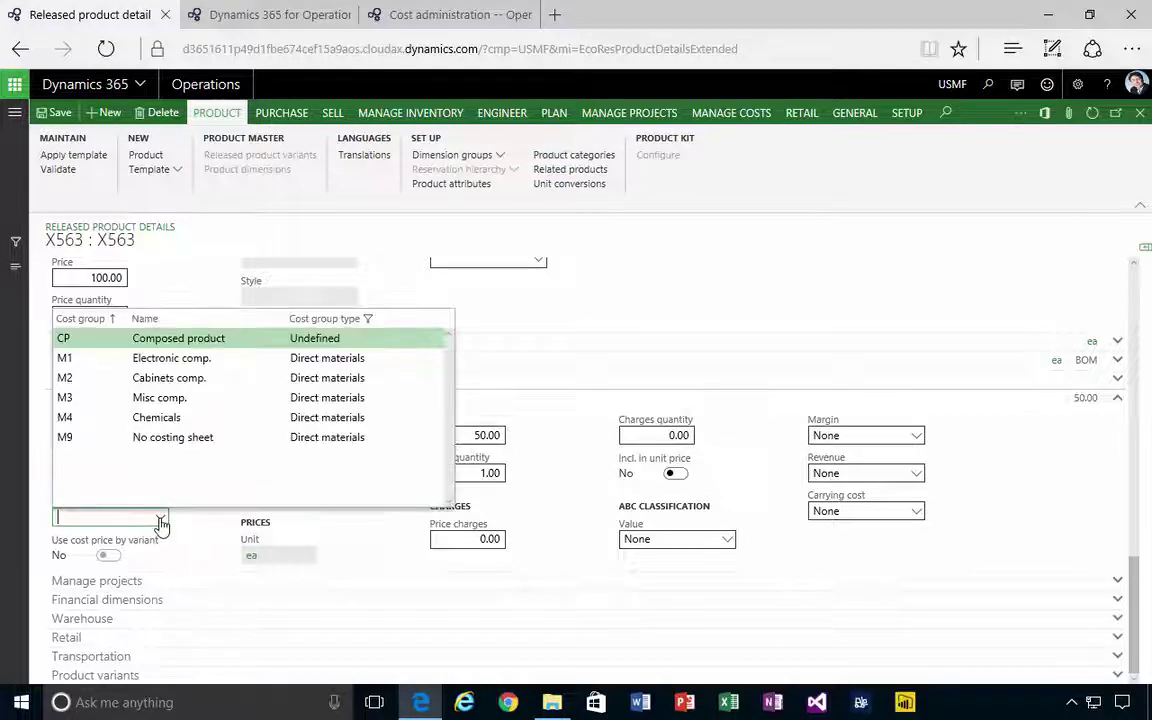
pyautogui.click(85, 438)
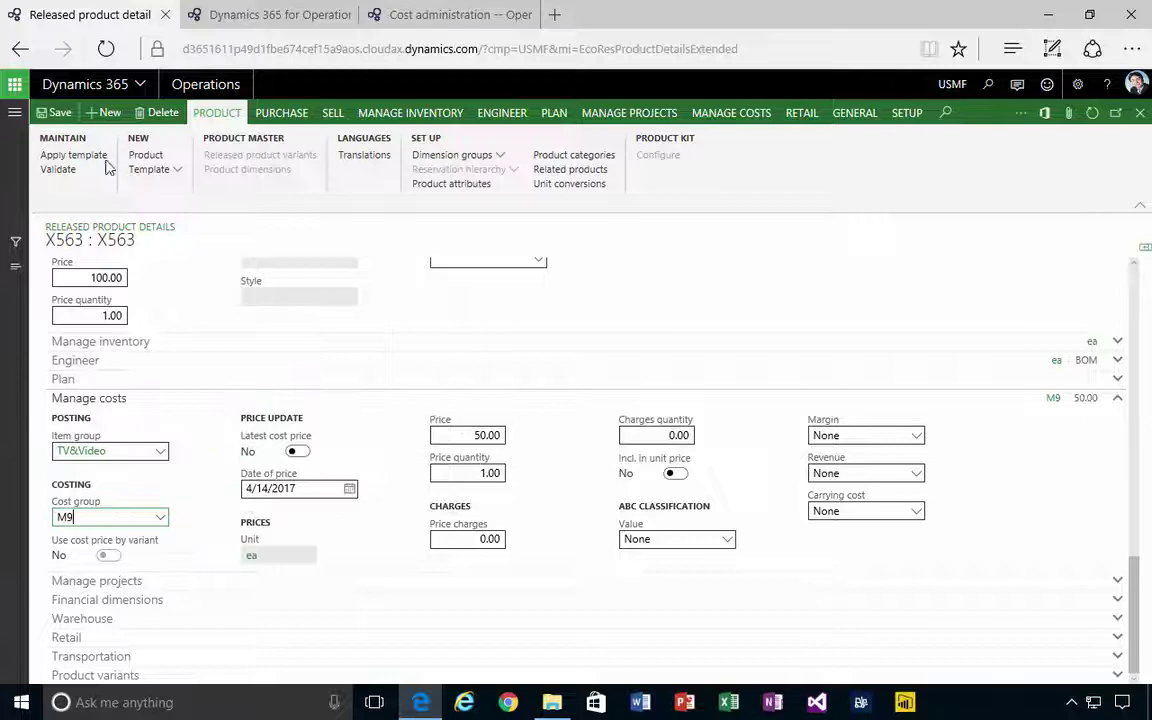
pyautogui.click(55, 112)
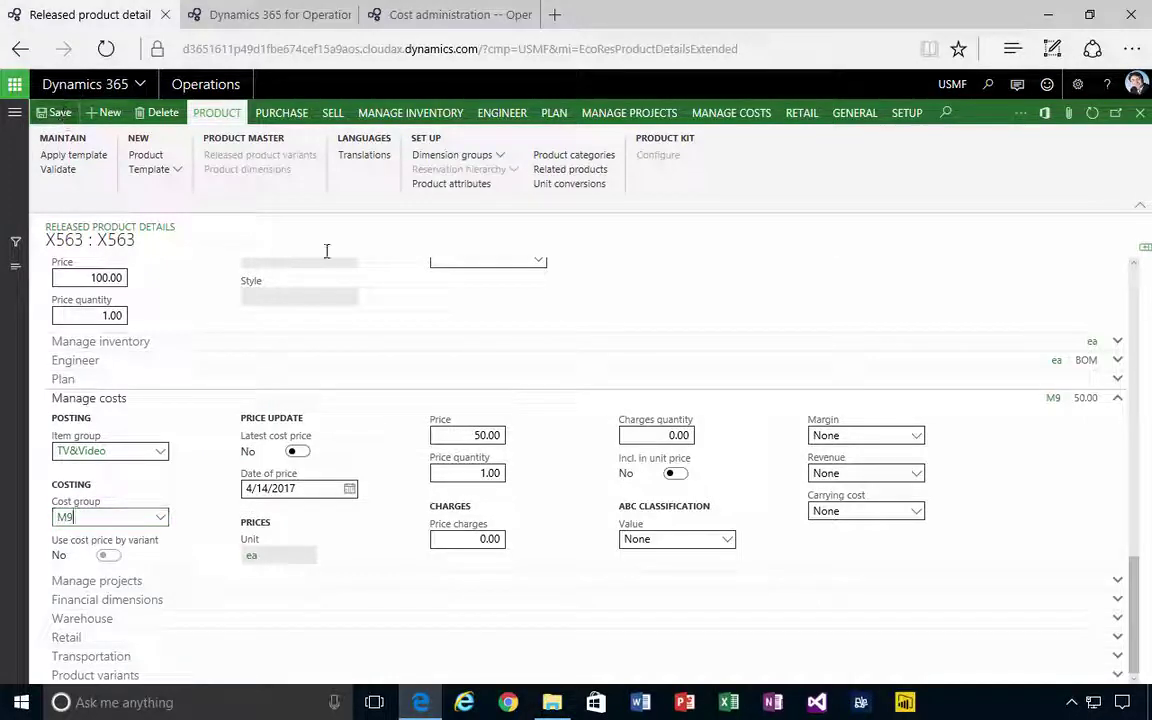
pyautogui.click(1141, 114)
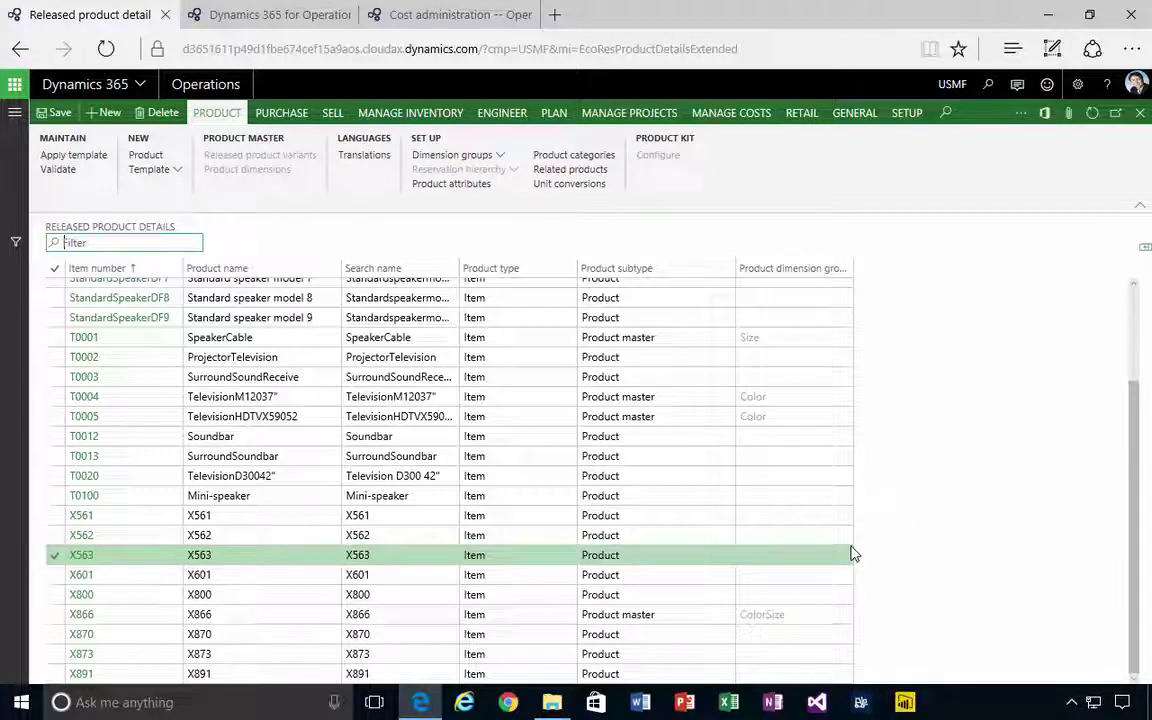
# - Refresh Cost administration and check the next page, where X563 is still among 32 products to configure
pyautogui.click(428, 28)
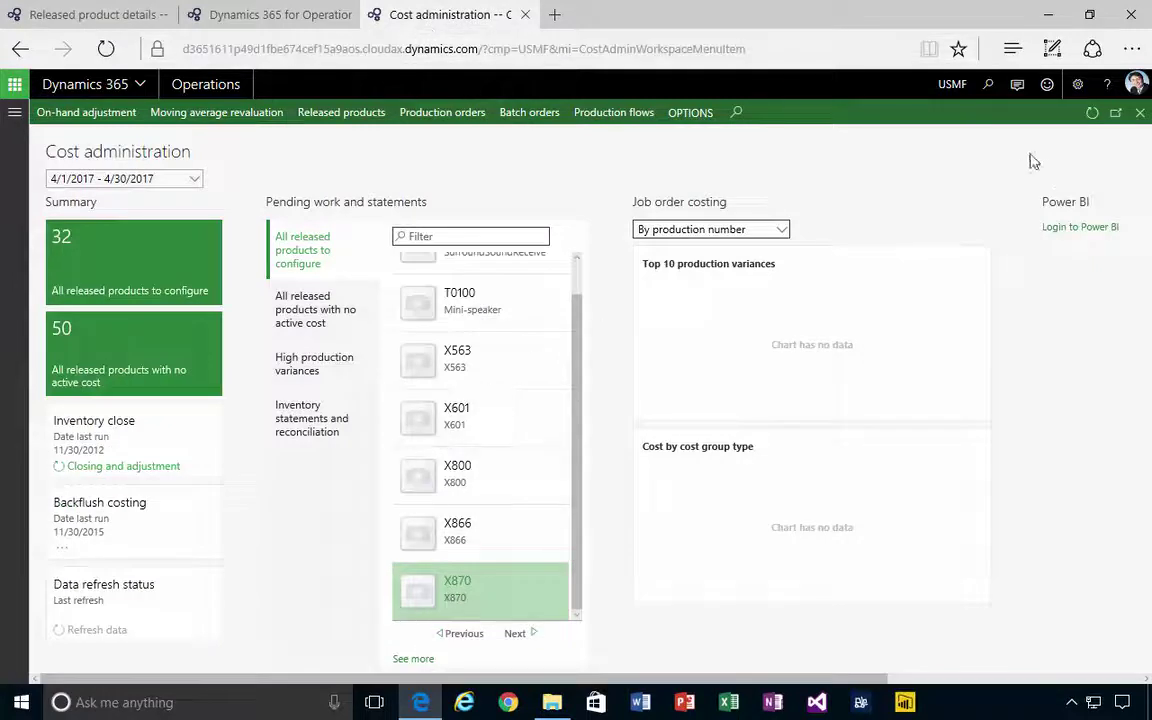
pyautogui.click(1092, 114)
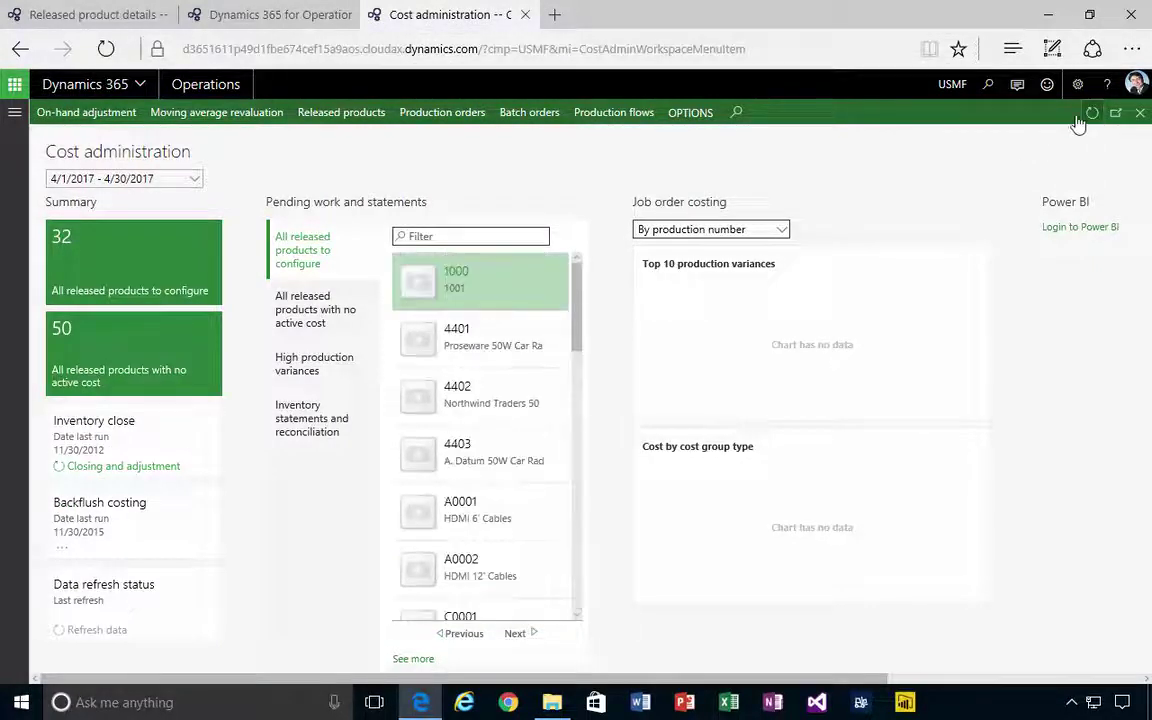
pyautogui.click(516, 634)
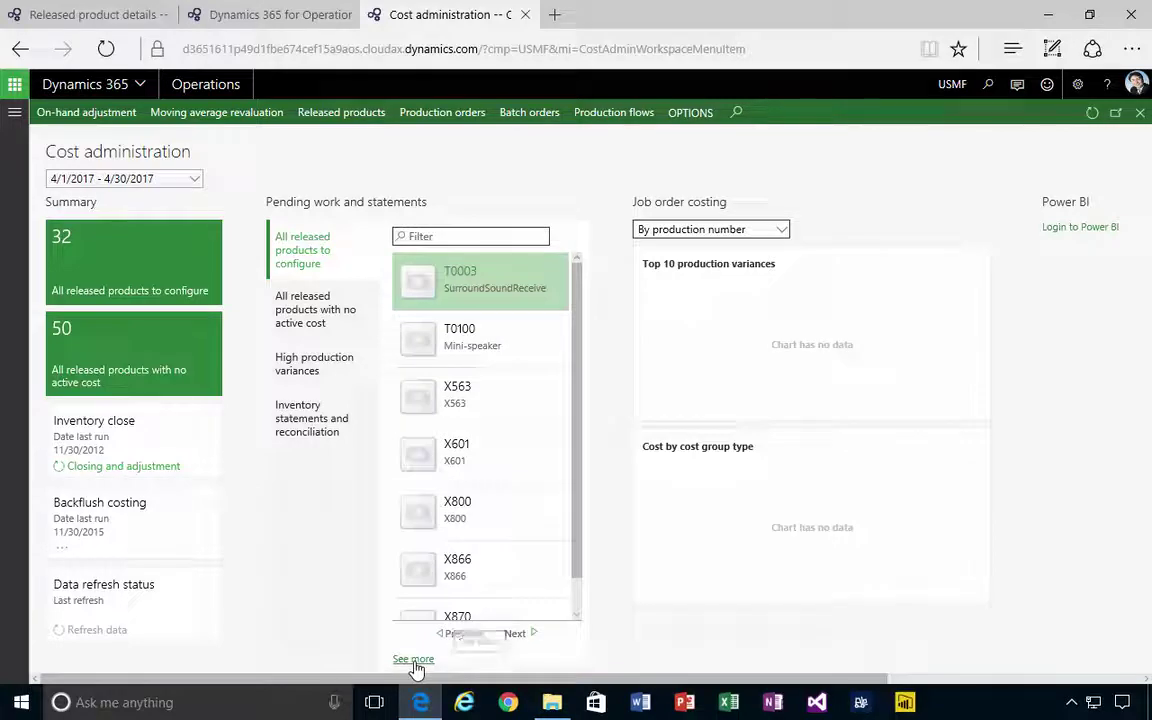
# - Filter the products missing costing data for X563 and find it gone, leaving 31 to configure
pyautogui.click(218, 312)
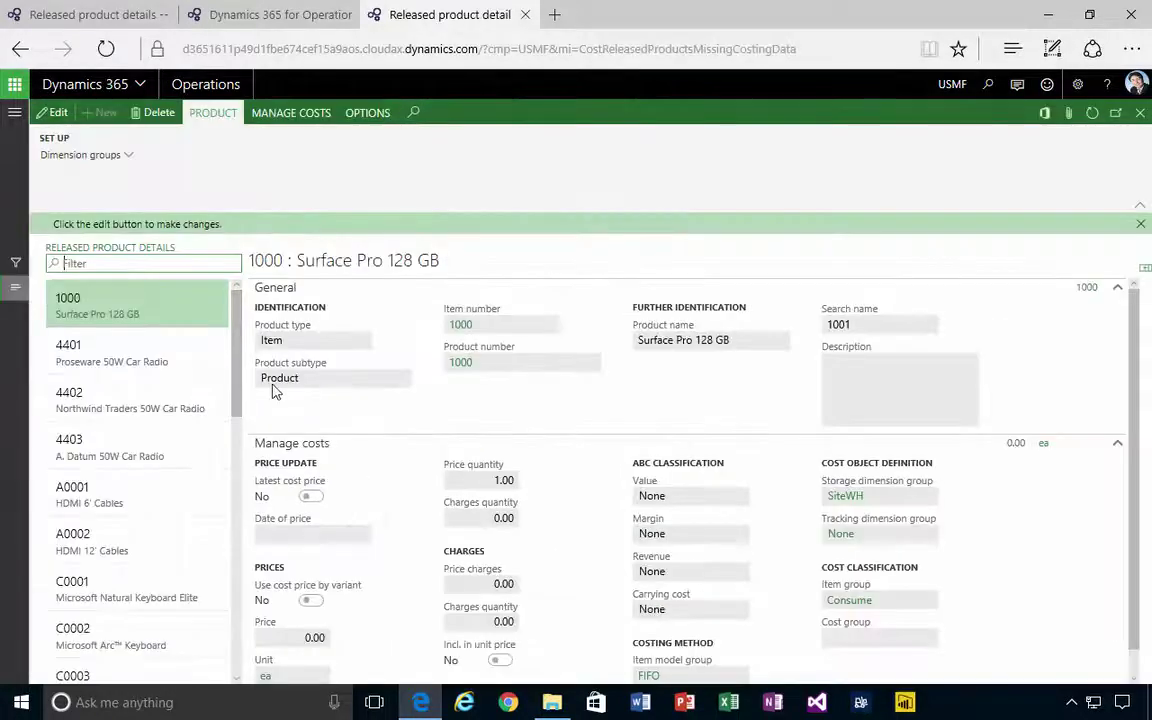
pyautogui.write('X')
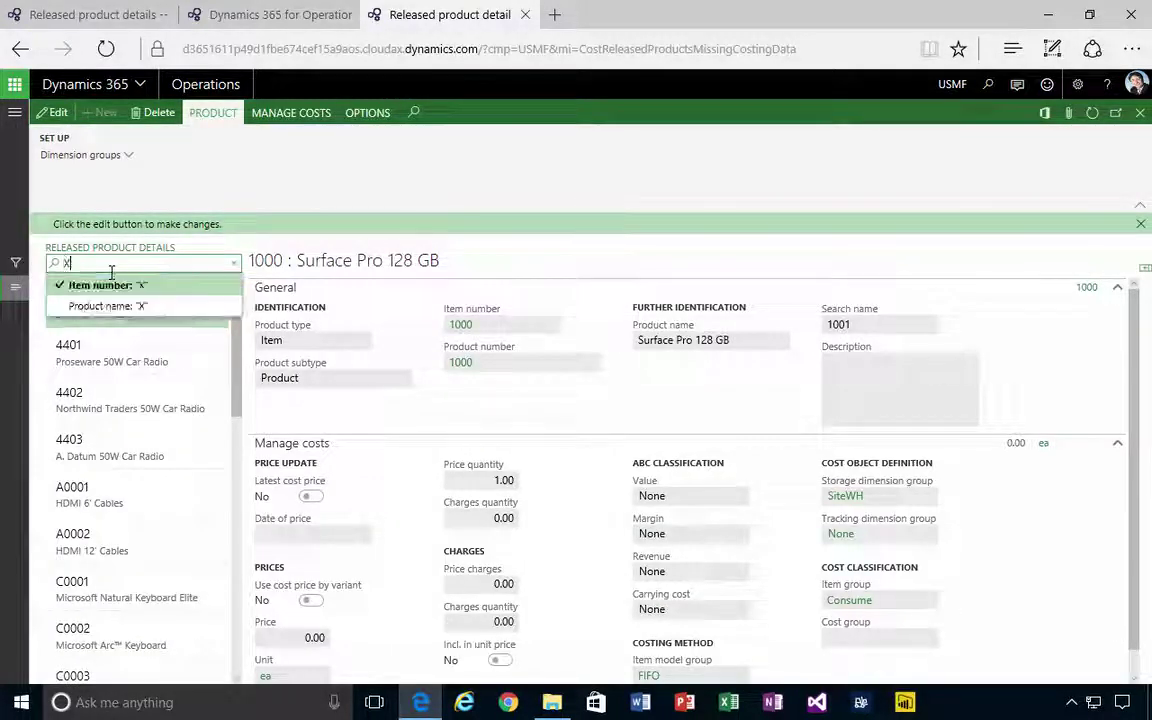
pyautogui.write('563')
pyautogui.press('Return')
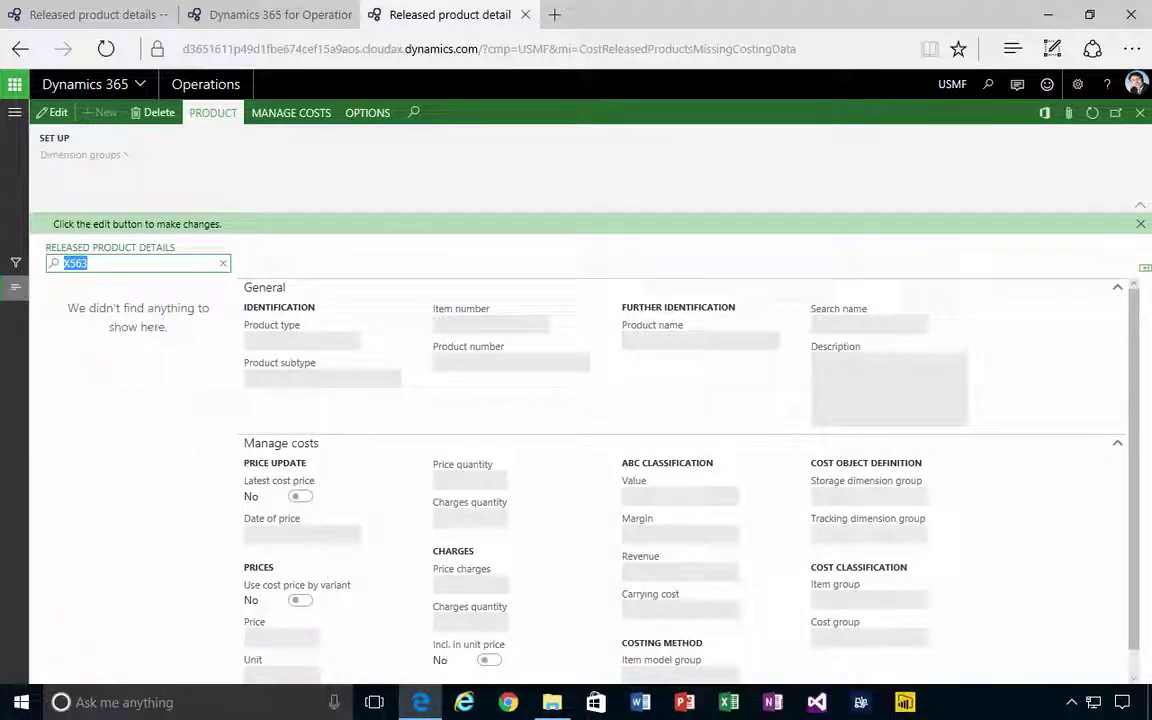
pyautogui.click(1140, 113)
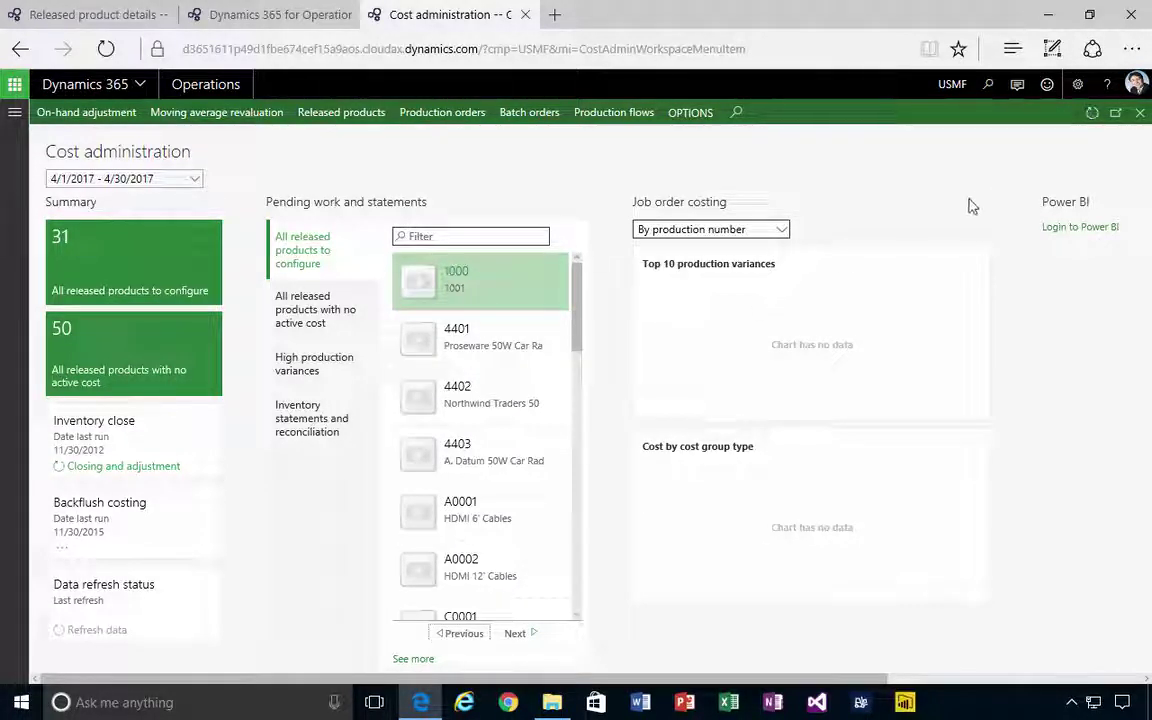
# - Check that X563 is off the products-to-configure list, then open System administration in the navigation pane
pyautogui.click(516, 634)
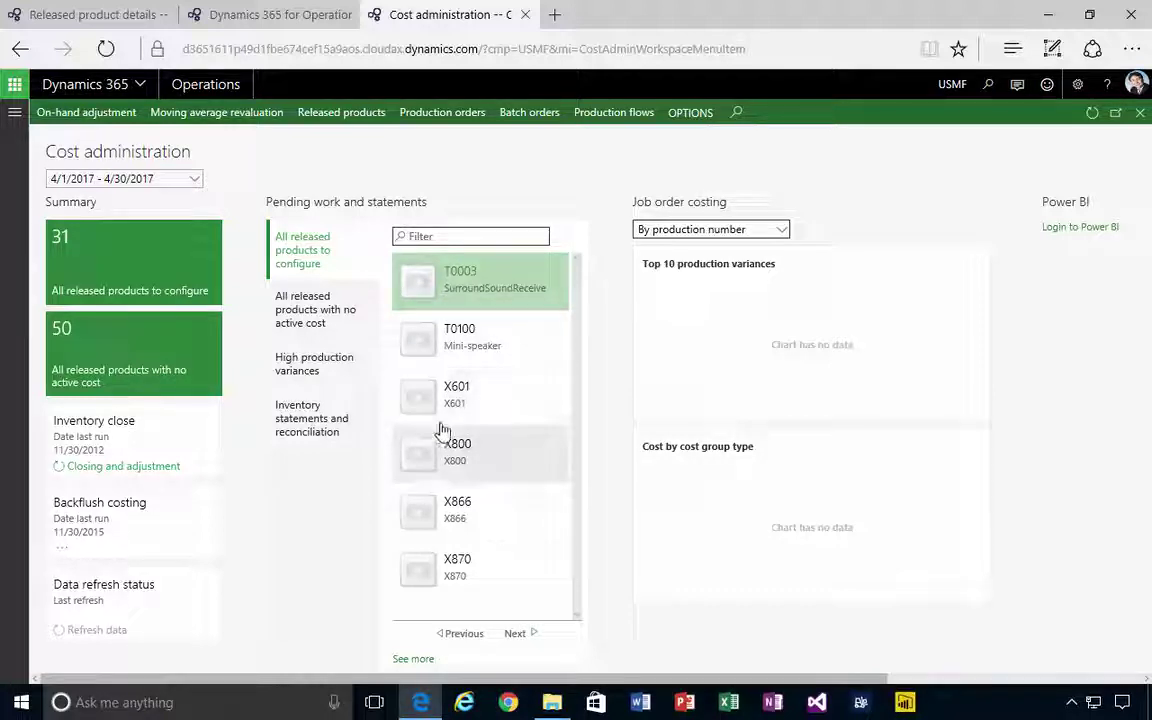
pyautogui.click(15, 112)
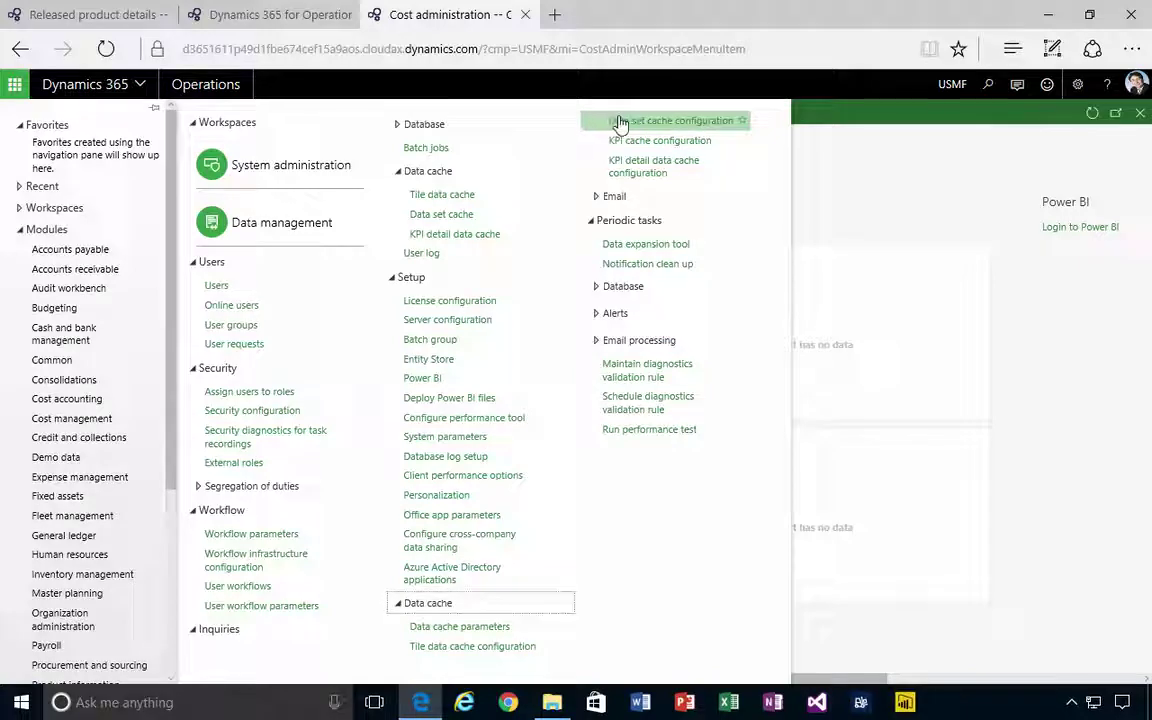
# - Inspect the CostItemMissingActiveCostTile and CostItemMissingConfigTile cache entries in Tile data cache configuration, then return to the dashboard
pyautogui.click(439, 650)
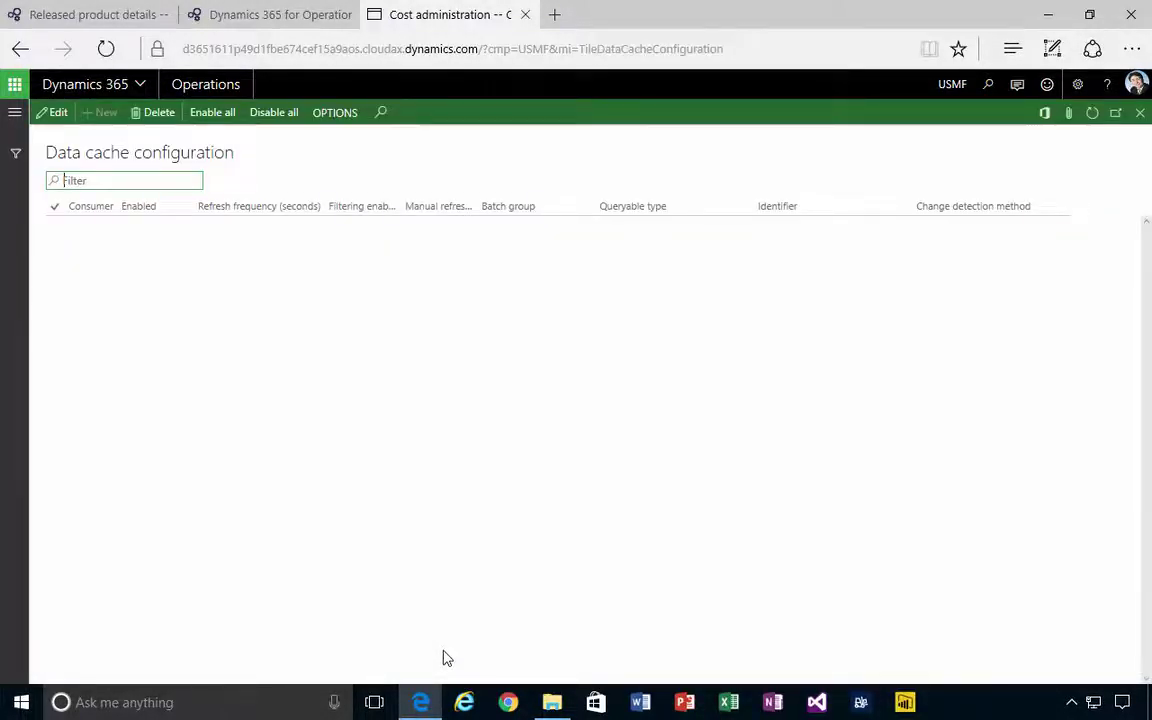
pyautogui.click(125, 284)
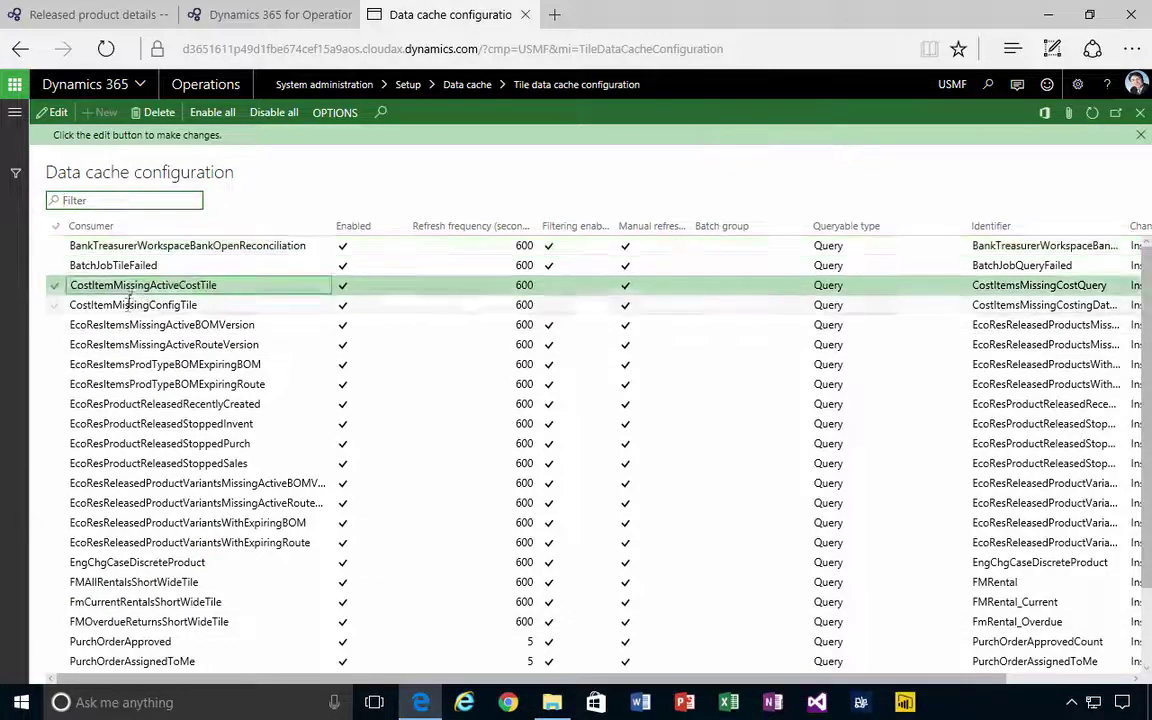
pyautogui.click(150, 306)
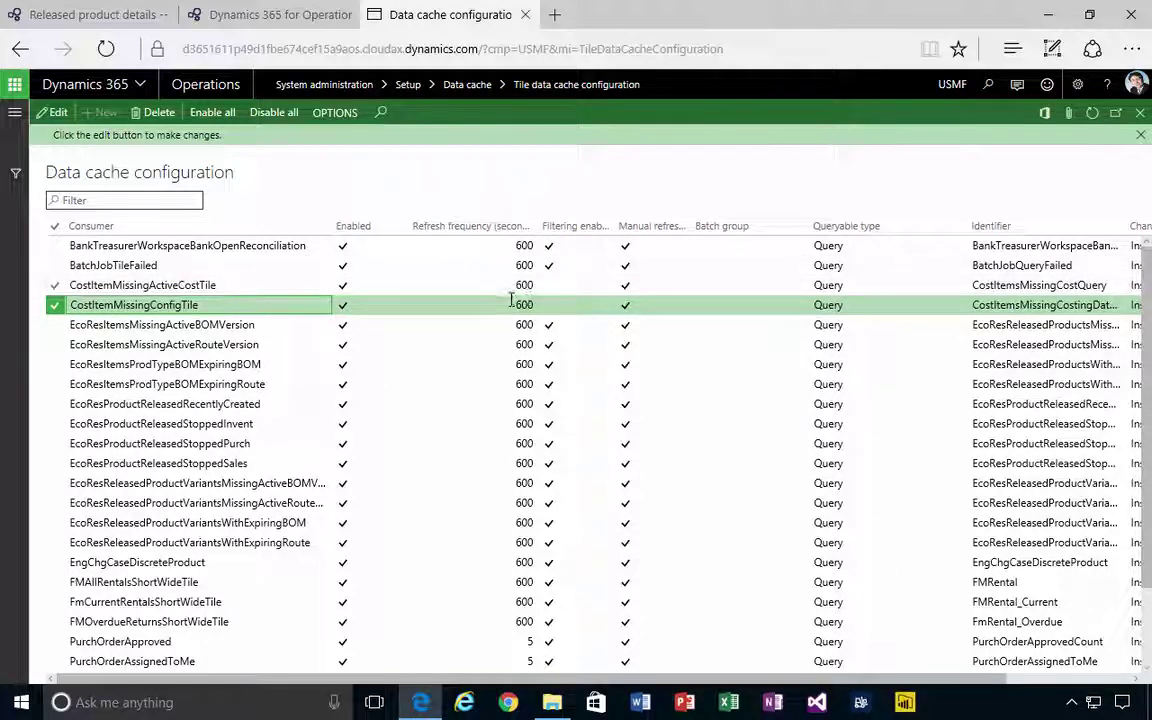
pyautogui.click(140, 286)
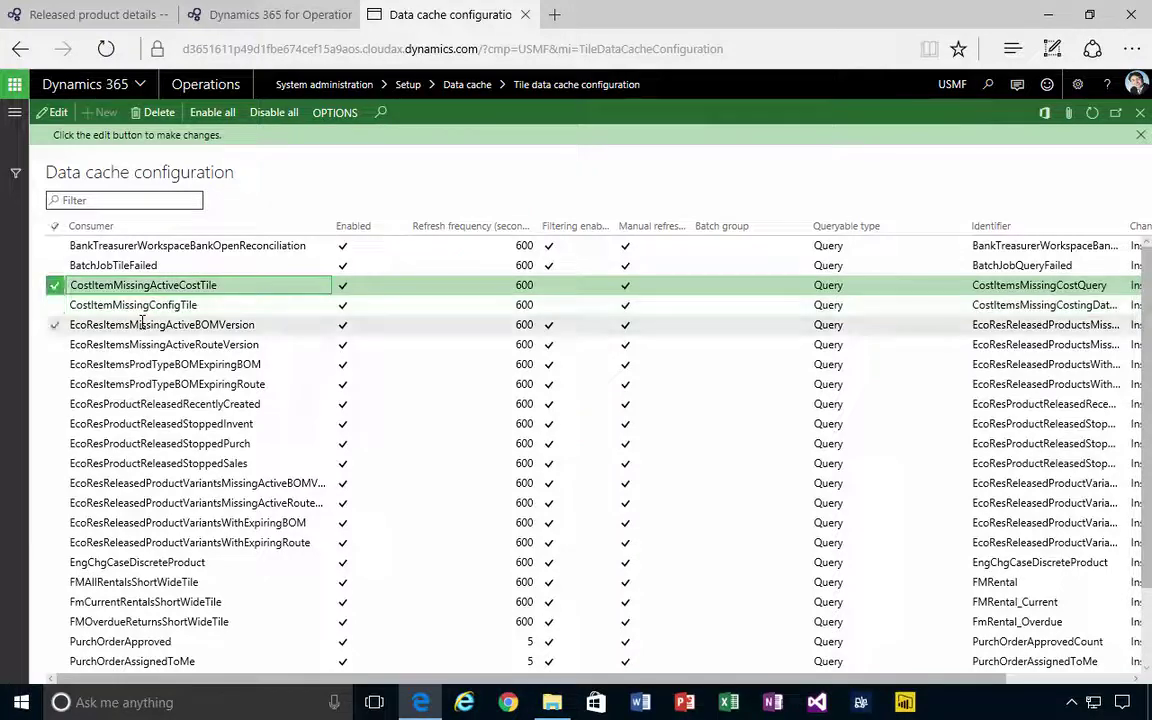
pyautogui.press('Down')
pyautogui.press('Down')
pyautogui.click(206, 85)
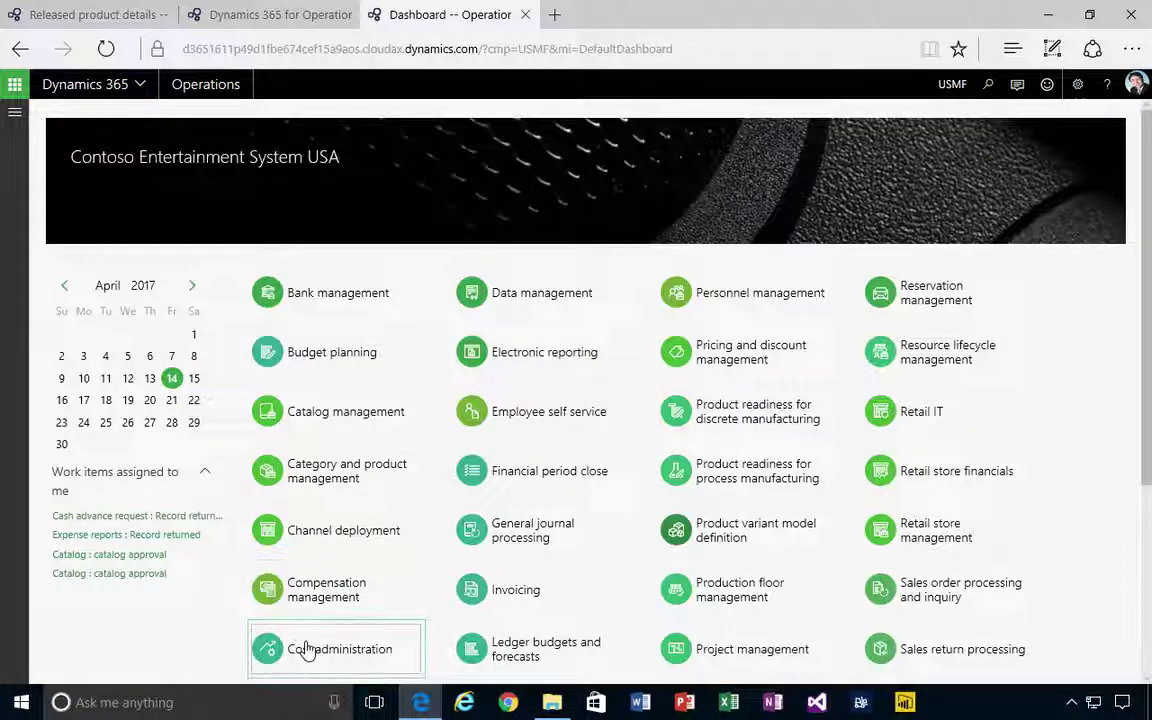
# - Page through Cost administration's 31 released products to configure, checking that X563 no longer appears
pyautogui.click(307, 650)
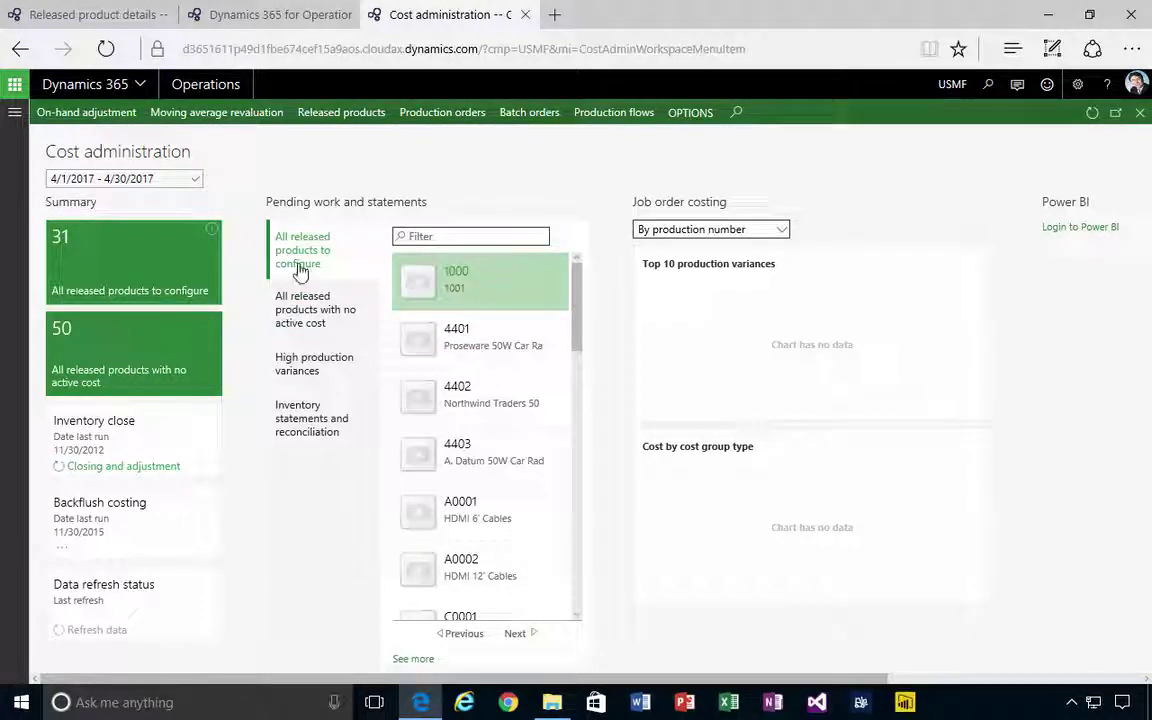
pyautogui.click(514, 635)
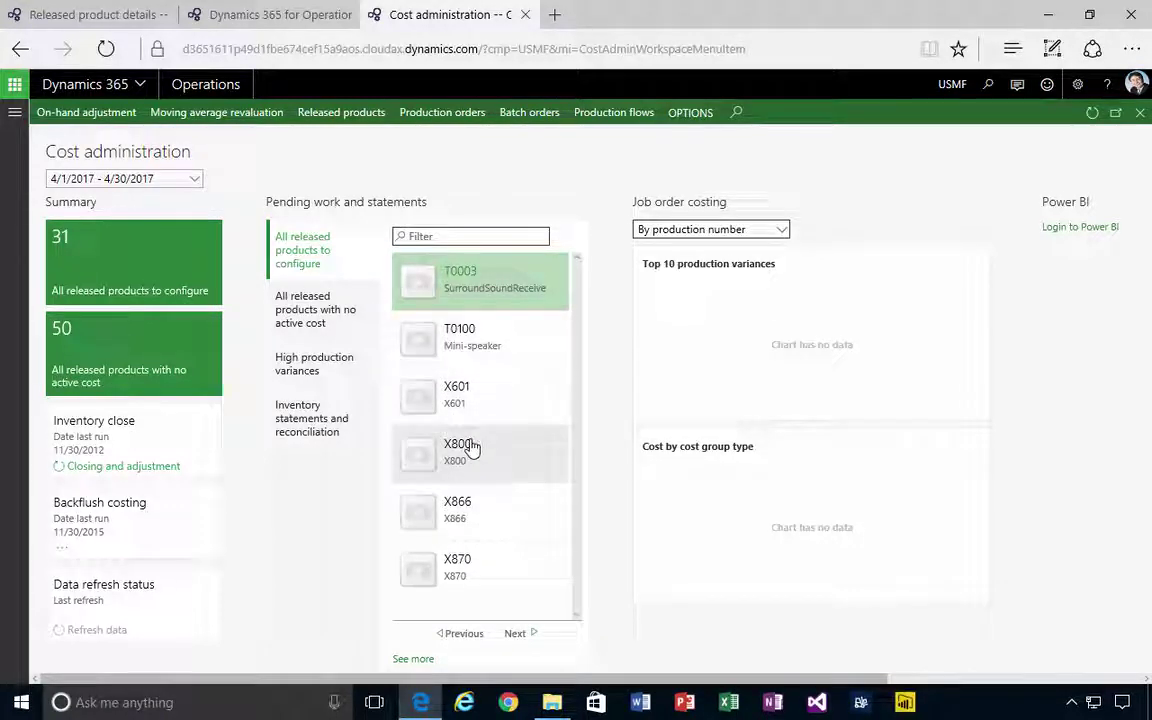
pyautogui.moveTo(473, 447)
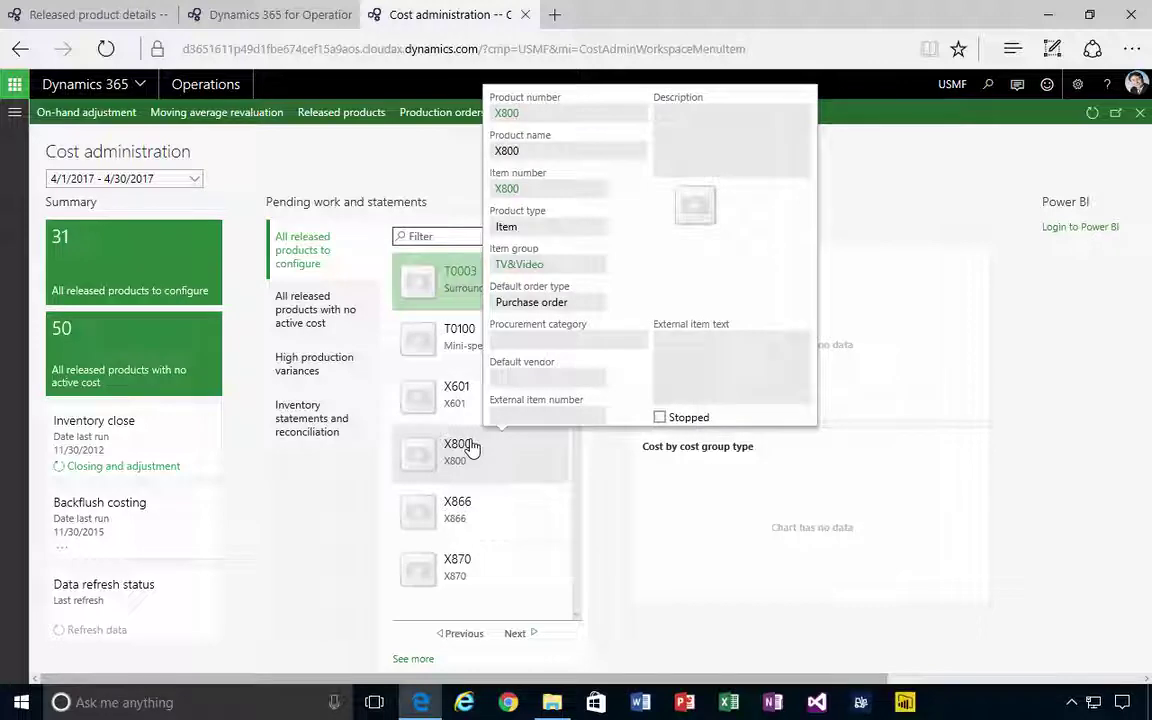